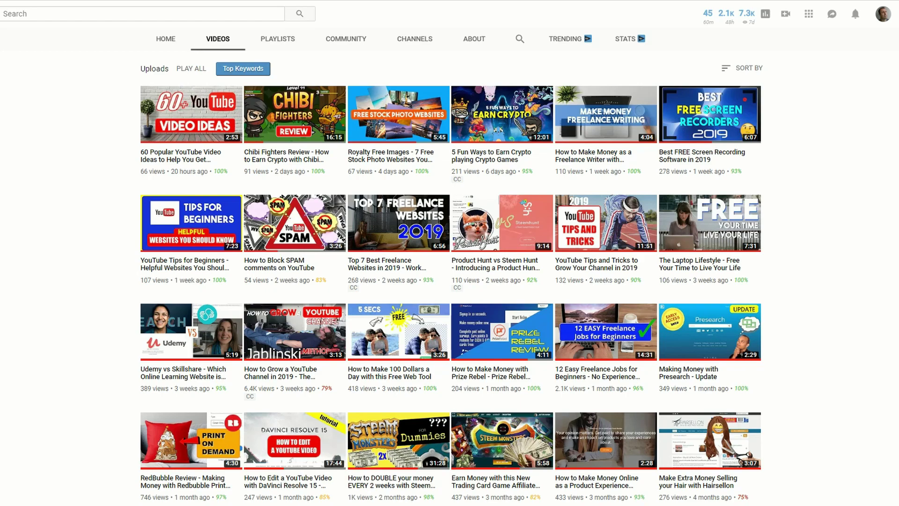
# - Scroll down the Videos grid to look through the channel's older uploads
pyautogui.scroll(-18, 452, 278)
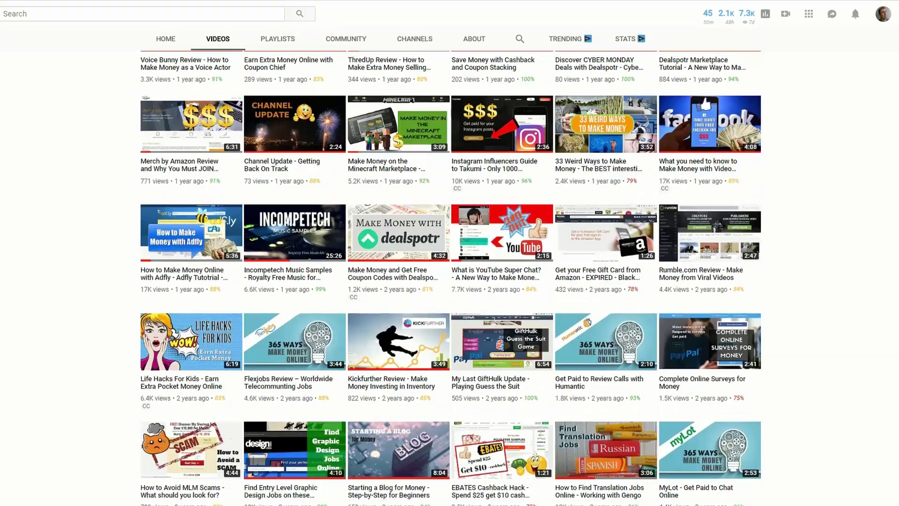
pyautogui.scroll(-5, 452, 279)
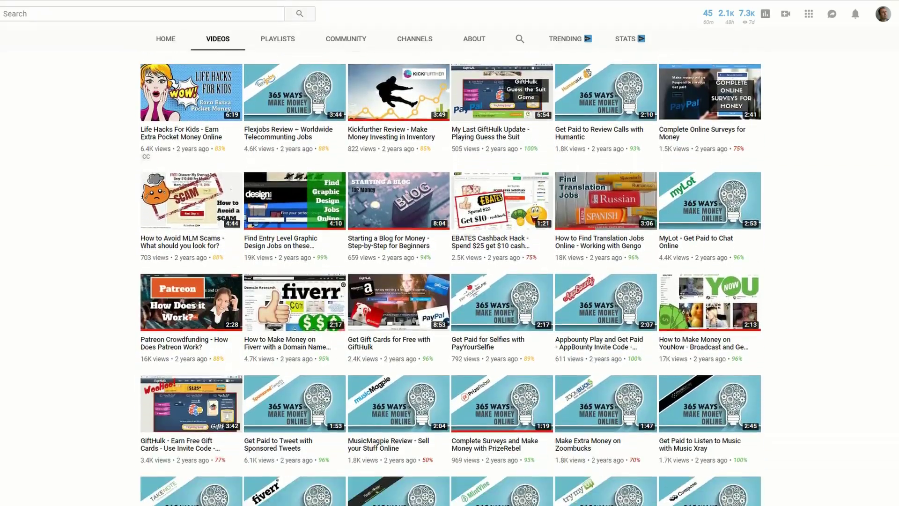
pyautogui.scroll(-6, 452, 278)
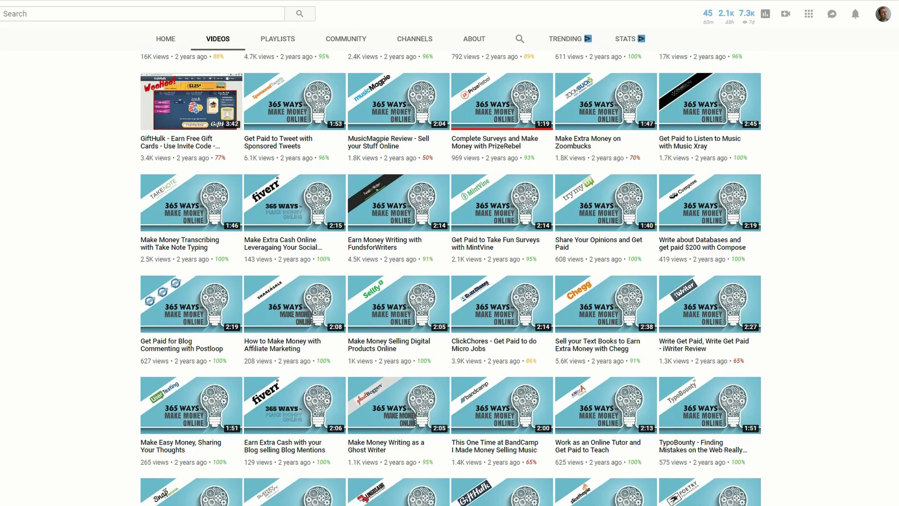
pyautogui.scroll(-4, 451, 279)
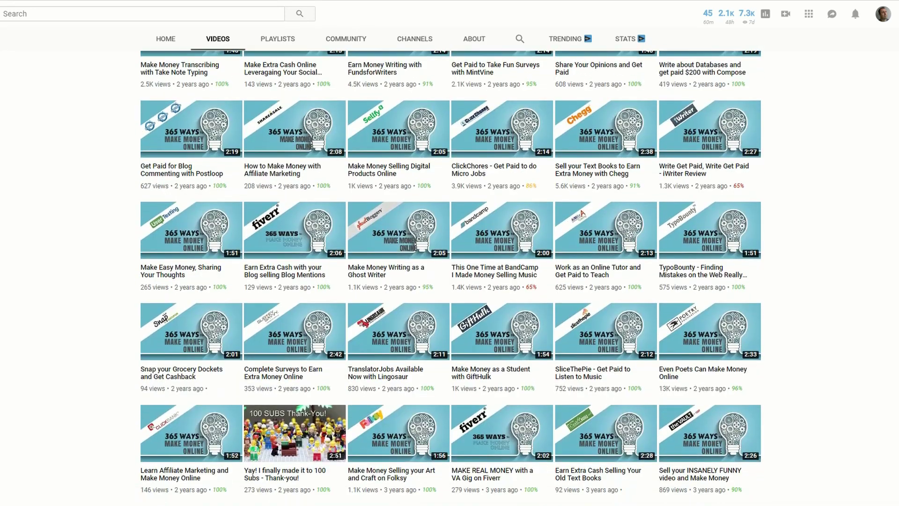
pyautogui.scroll(-4, 451, 278)
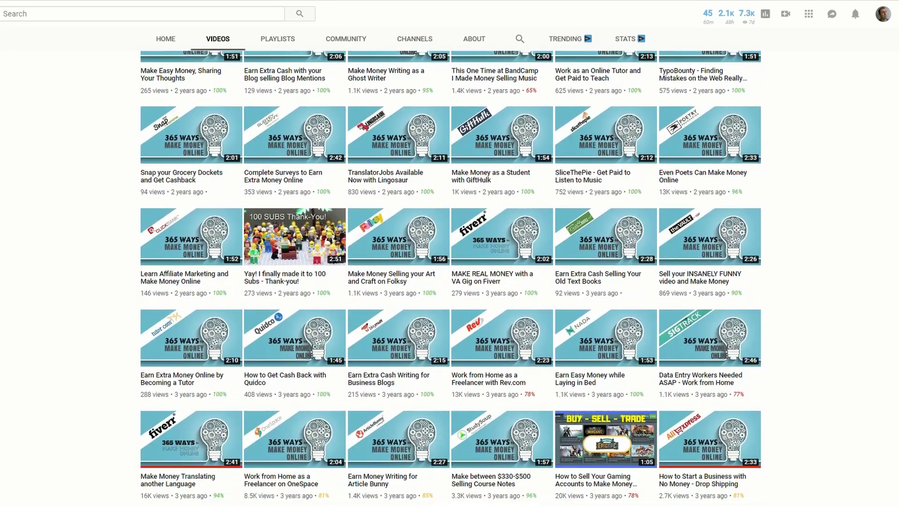
pyautogui.scroll(-4, 452, 278)
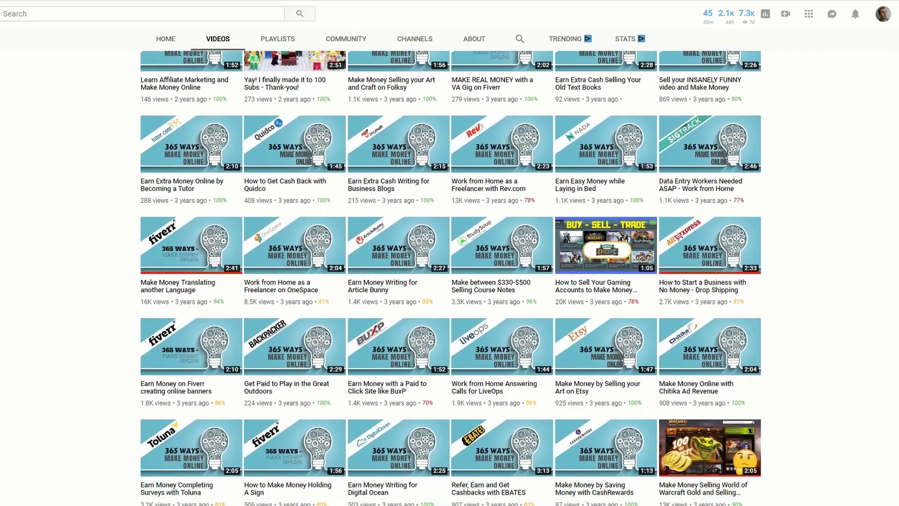
pyautogui.scroll(-2, 879, 440)
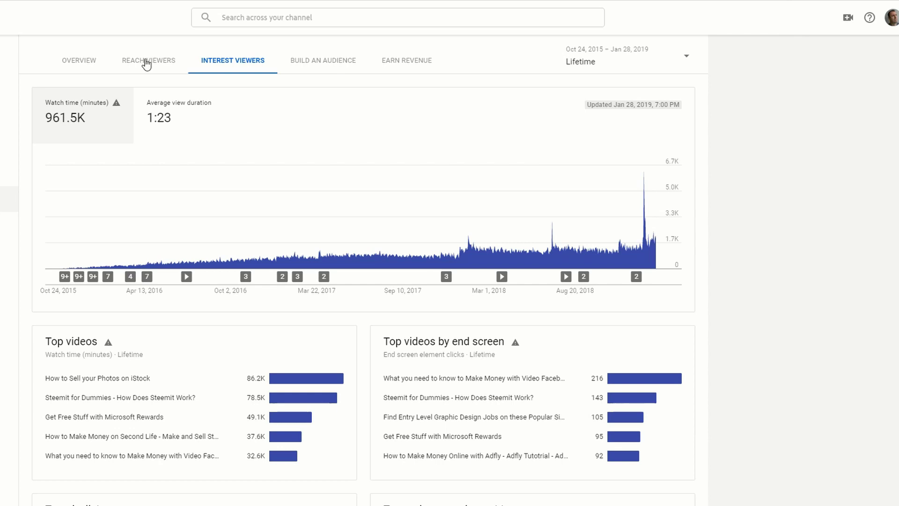
# - Review the channel's lifetime reach metrics and traffic sources under Reach Viewers
pyautogui.click(147, 62)
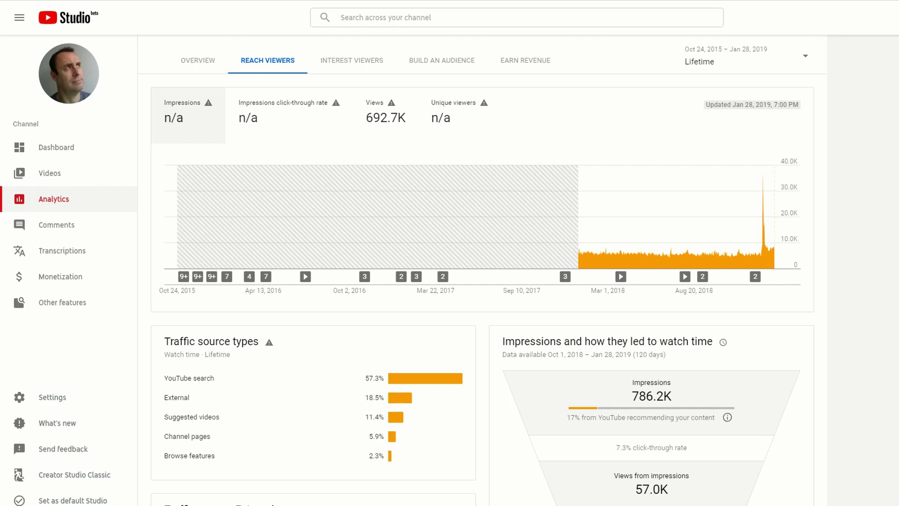
pyautogui.scroll(-5, 482, 281)
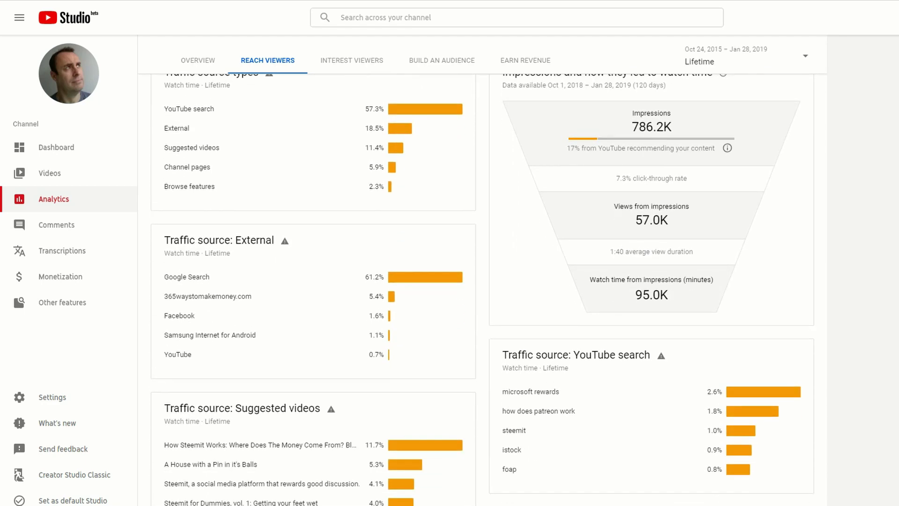
pyautogui.scroll(1, 483, 280)
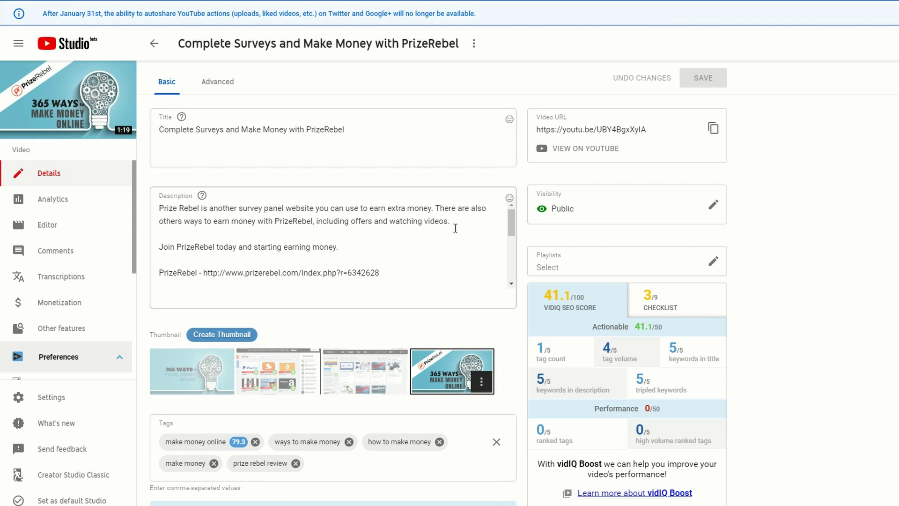
pyautogui.moveTo(94, 111)
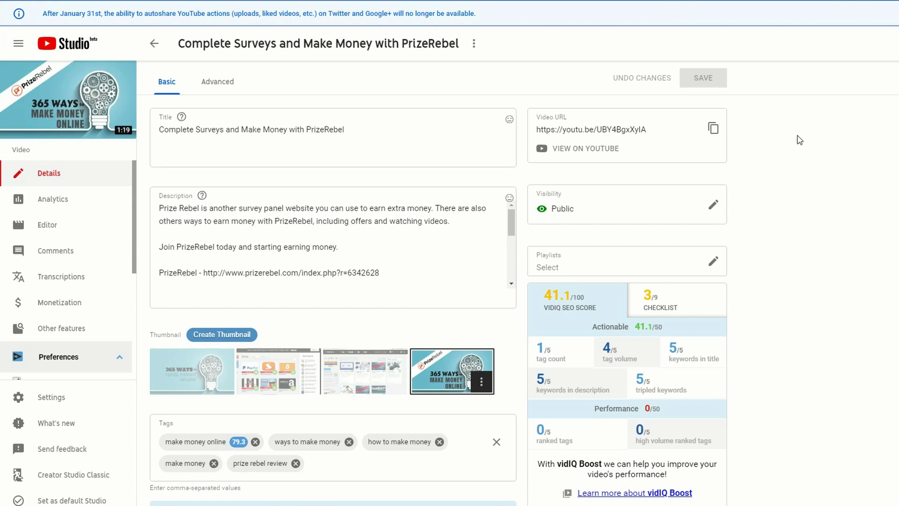
# - View the PrizeRebel video's analytics: 971 views, 732 watch-time minutes, +5 subscribers, $2.68 revenue
pyautogui.click(66, 201)
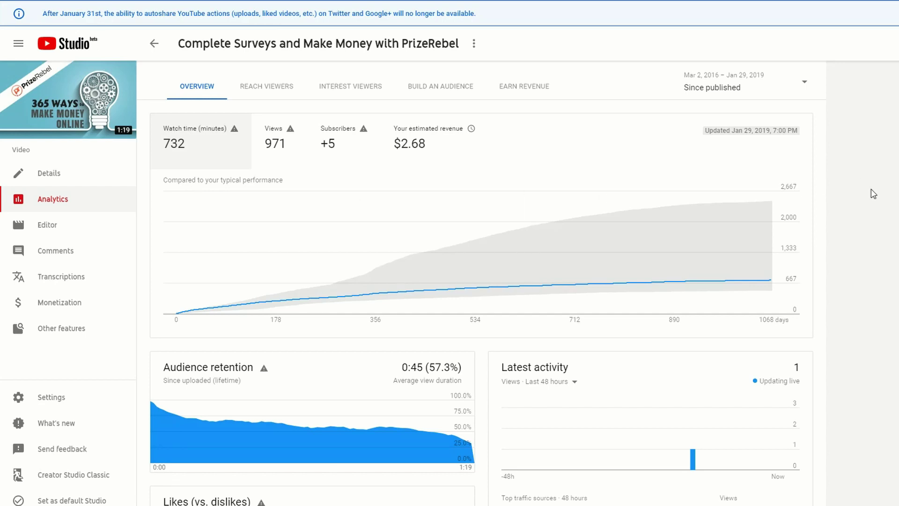
pyautogui.scroll(-2, 873, 193)
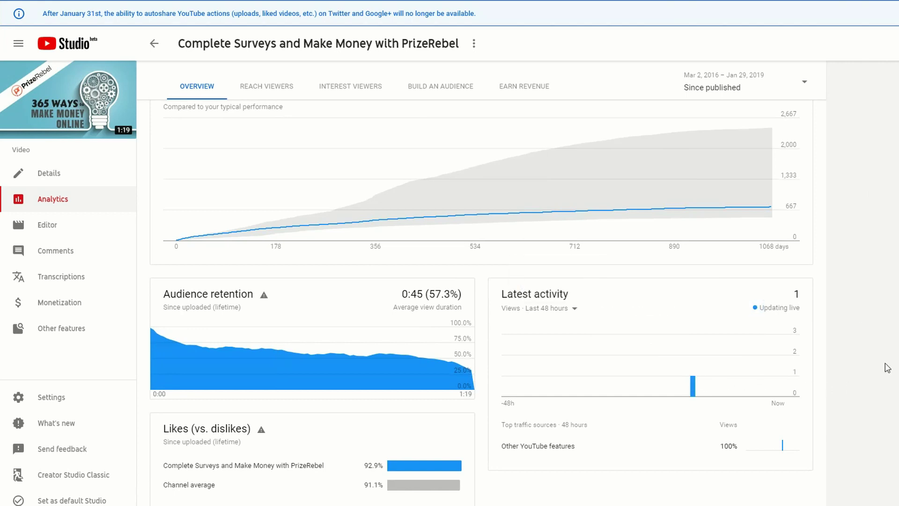
pyautogui.scroll(2, 888, 368)
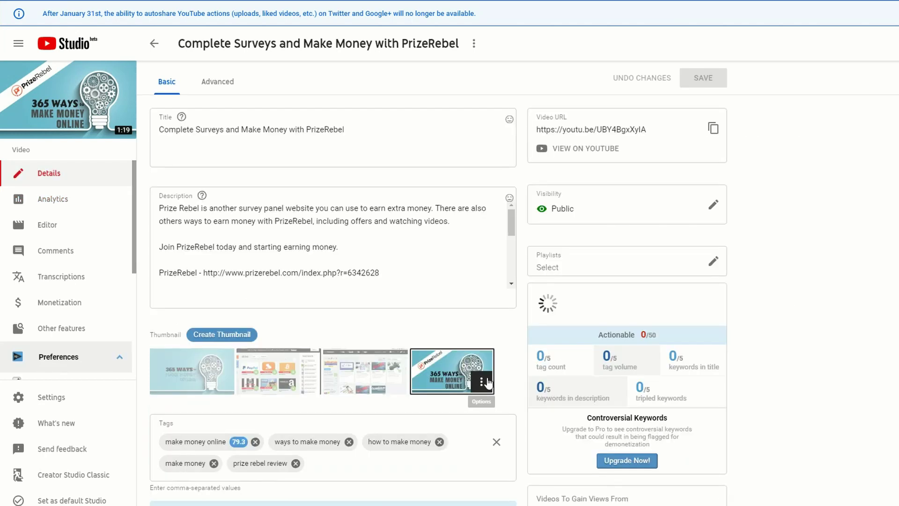
# - Set the thumbnail to the Prize Rebel Review Video image and close the photo preview
pyautogui.click(482, 382)
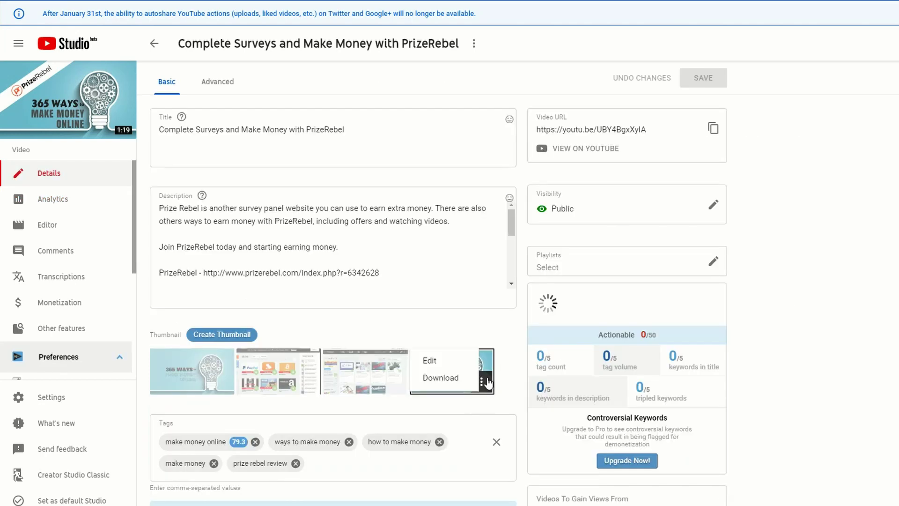
pyautogui.click(430, 362)
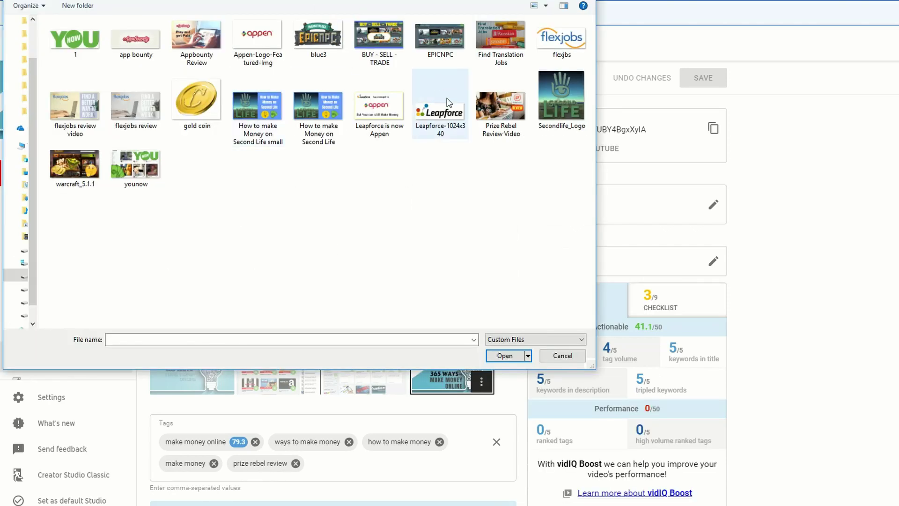
pyautogui.click(495, 106)
pyautogui.press('Return')
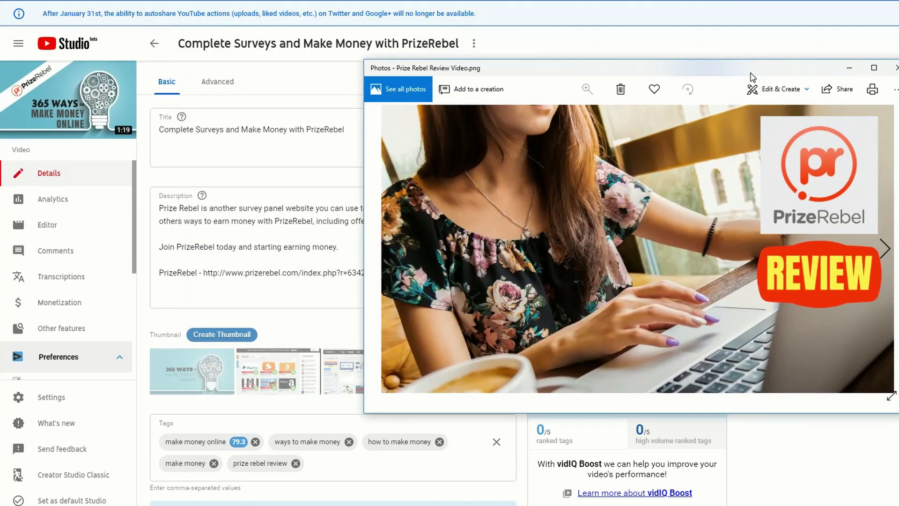
pyautogui.moveTo(751, 77); pyautogui.dragTo(714, 85)
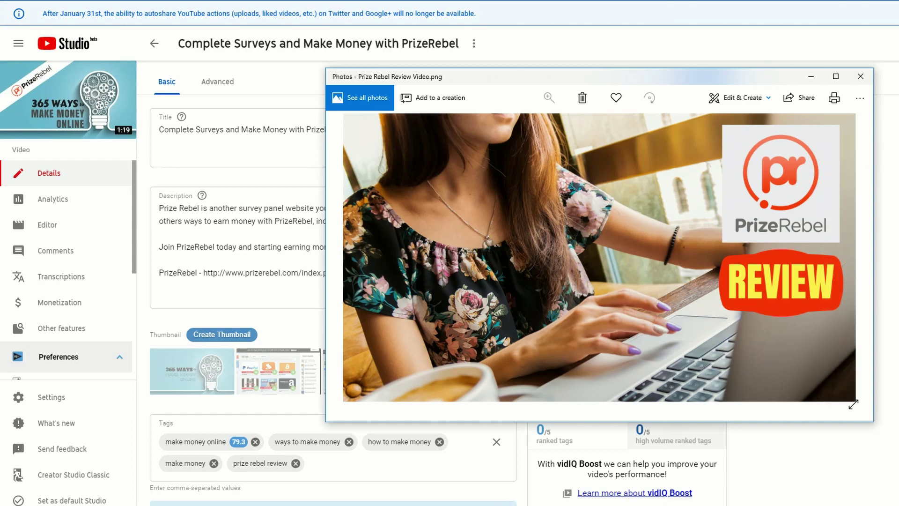
pyautogui.click(861, 77)
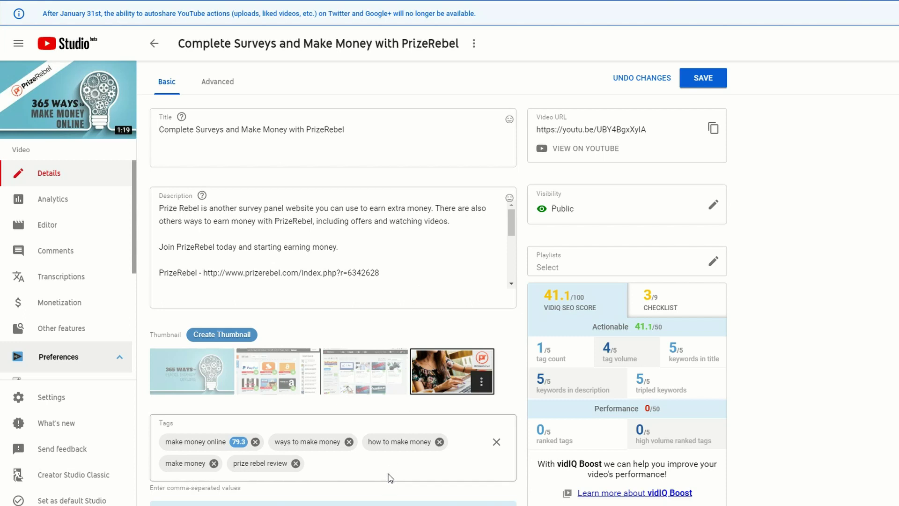
pyautogui.click(359, 131)
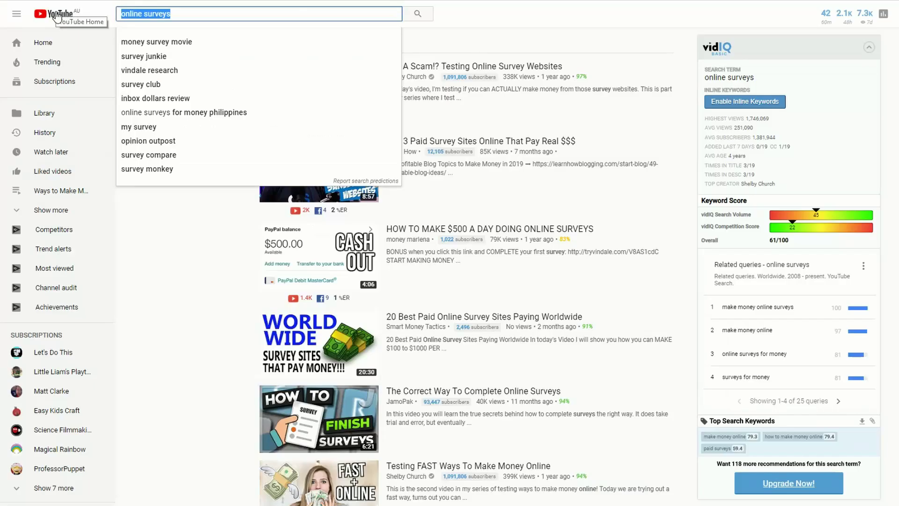
# - Search YouTube for 'prizerebel' to check its keyword score and related queries
pyautogui.write('prize')
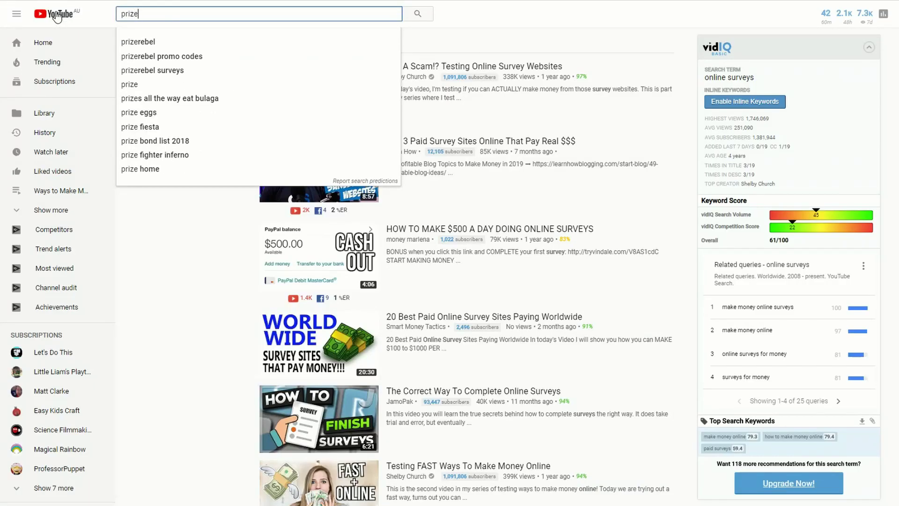
pyautogui.write('rebel')
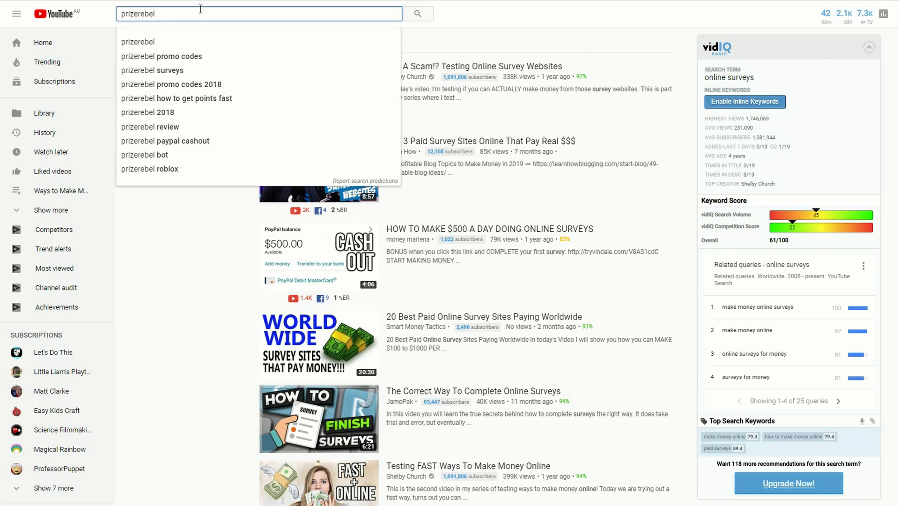
pyautogui.press('Return')
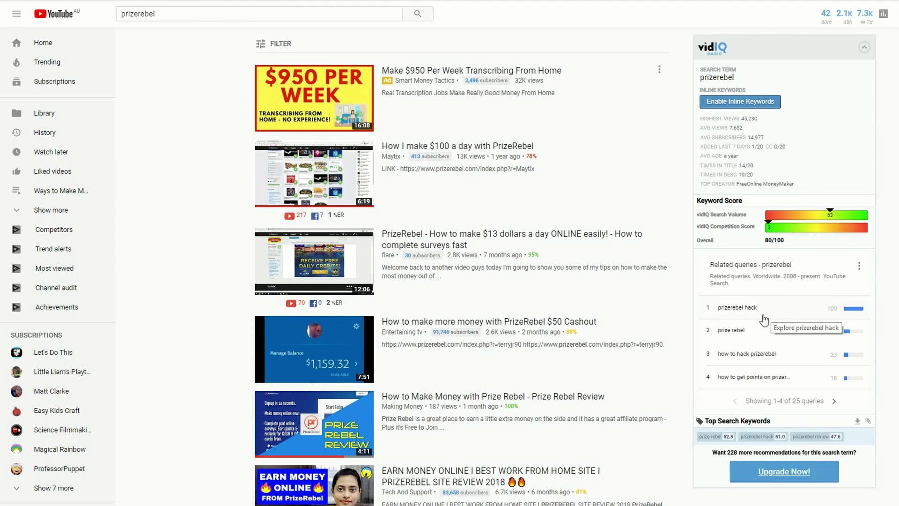
# - Open the 'Prize Rebel Review' competitor video, pause the ad, and view its vidIQ tags
pyautogui.click(577, 397)
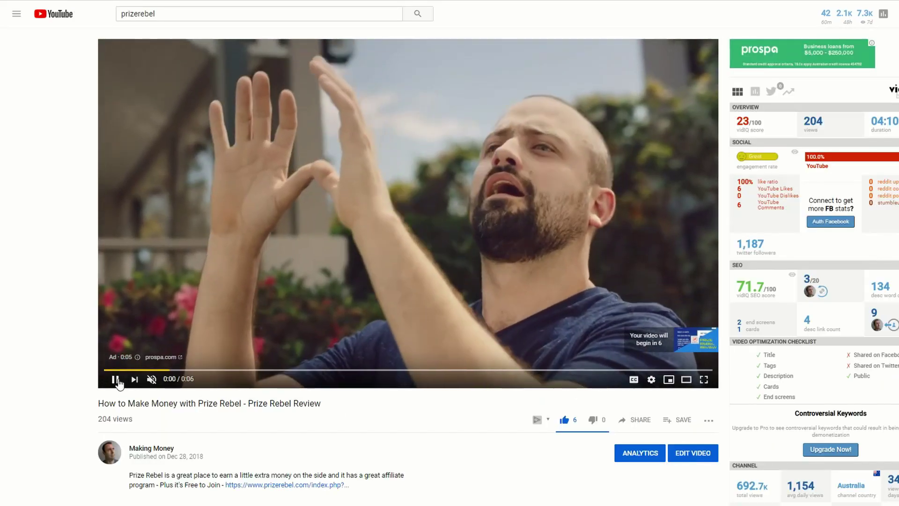
pyautogui.click(118, 383)
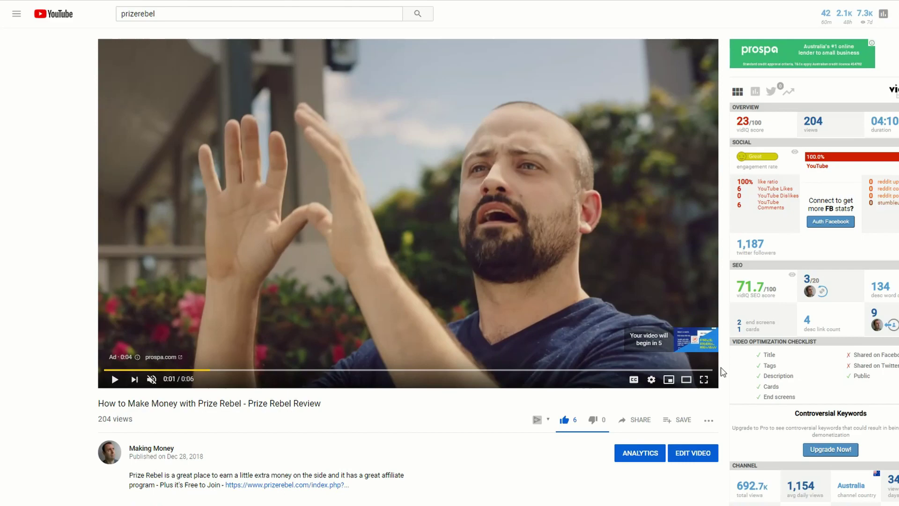
pyautogui.scroll(-1, 220, 399)
pyautogui.scroll(-7, 407, 281)
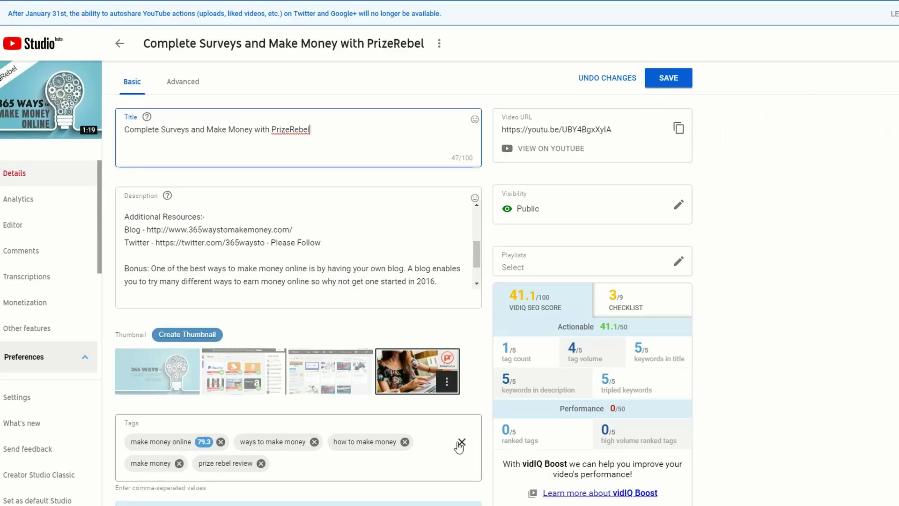
# - Replace the tags with the competitor's, adding 'online surveys' and 'how to make money with online surveys'
pyautogui.scroll(-7, 693, 416)
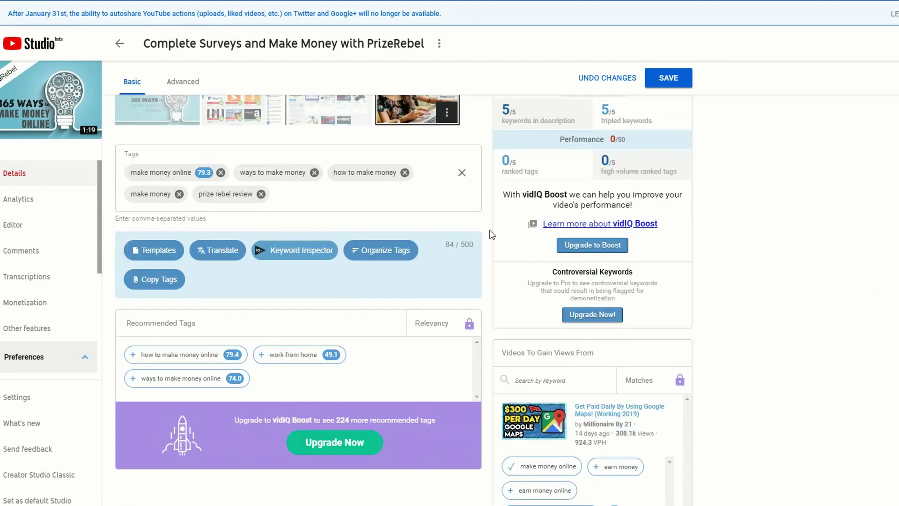
pyautogui.click(463, 176)
pyautogui.click(463, 175)
pyautogui.hotkey('ctrl', 'v')
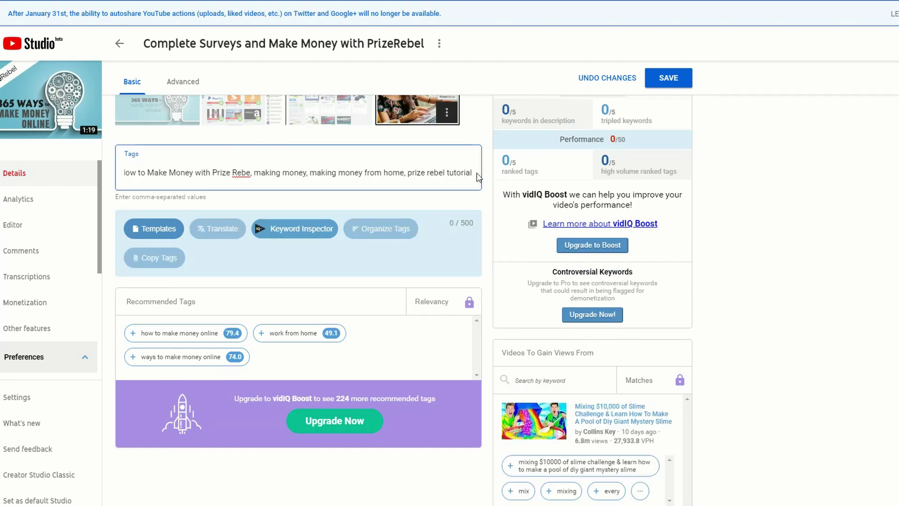
pyautogui.press('Return')
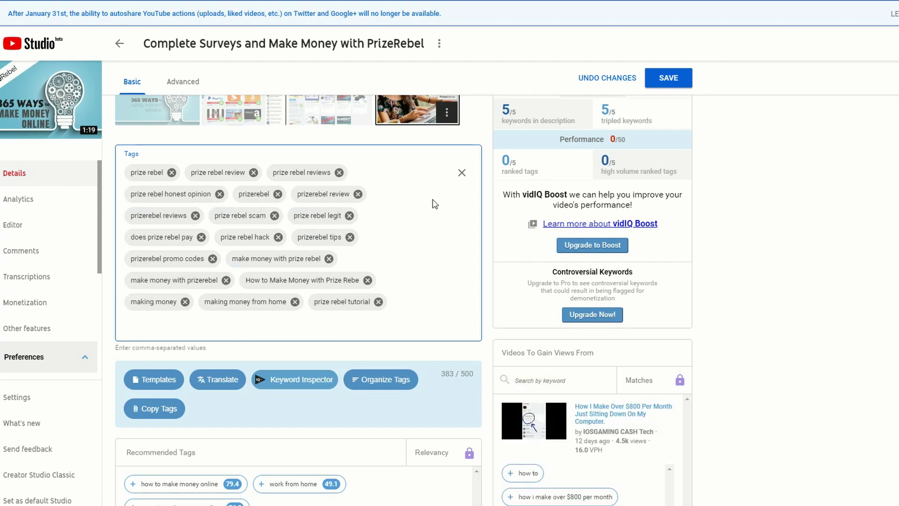
pyautogui.write('online surveys, how to make money with')
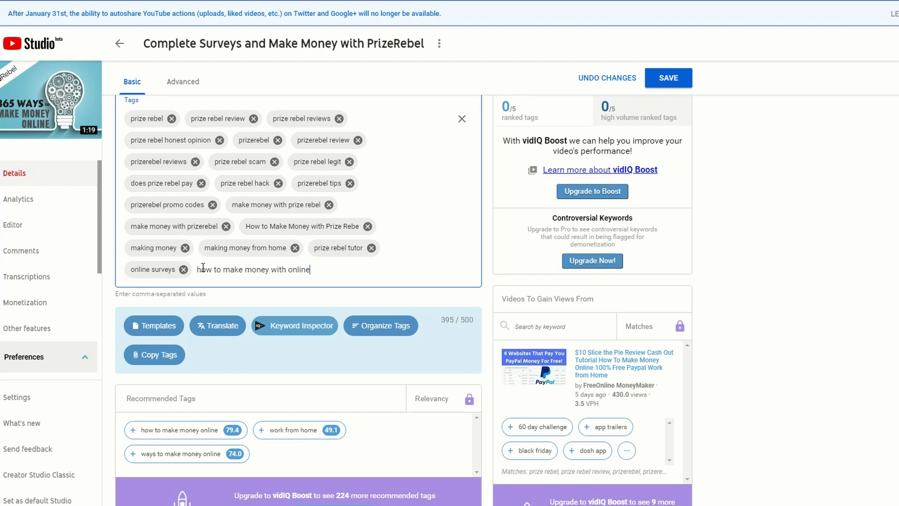
pyautogui.write('online surveys')
pyautogui.press('Return')
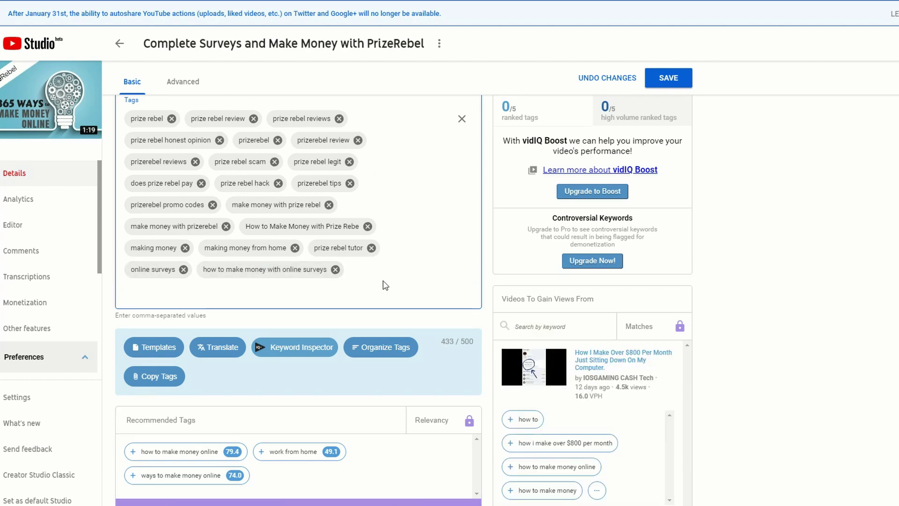
# - Retitle the video 'PrizeRebel Review - How to make money with online surveys' and copy the title
pyautogui.scroll(5, 256, 163)
pyautogui.scroll(3, 246, 125)
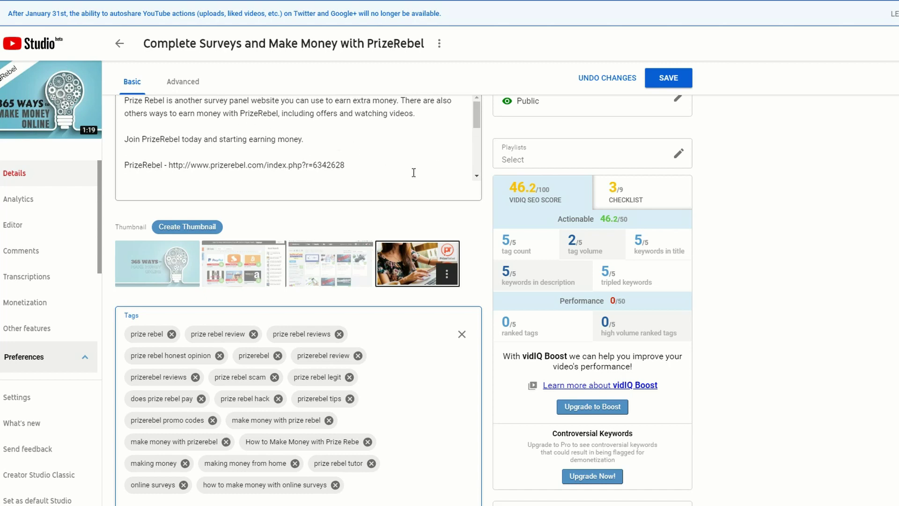
pyautogui.scroll(2, 413, 173)
pyautogui.click(327, 132)
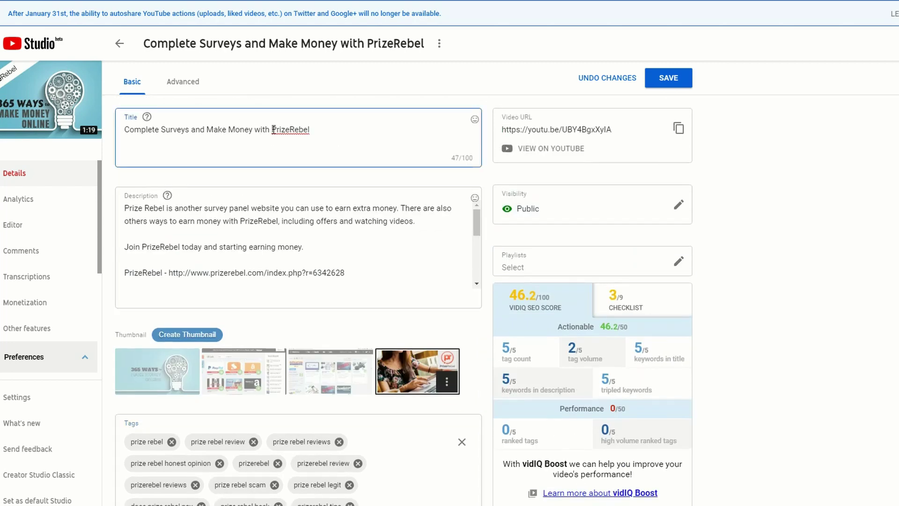
pyautogui.moveTo(273, 129); pyautogui.dragTo(123, 130)
pyautogui.press('BackSpace')
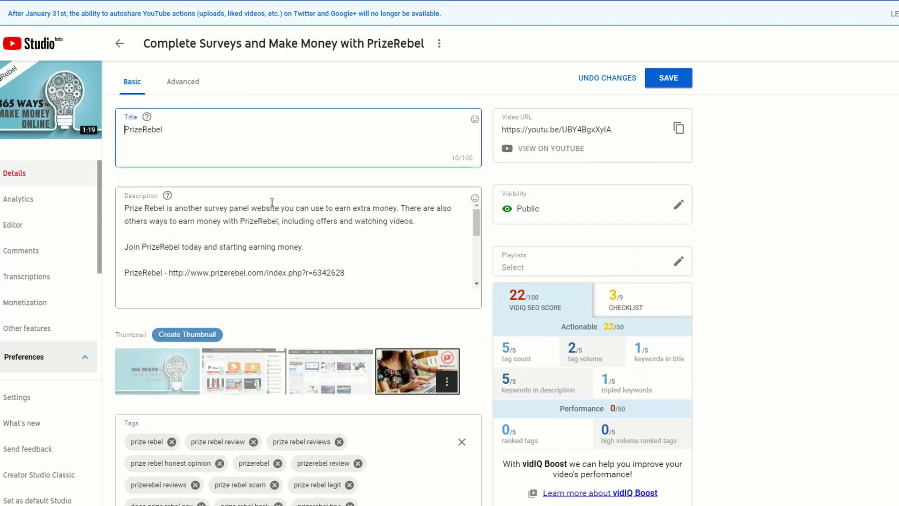
pyautogui.write('Review - How to make money with online surveys')
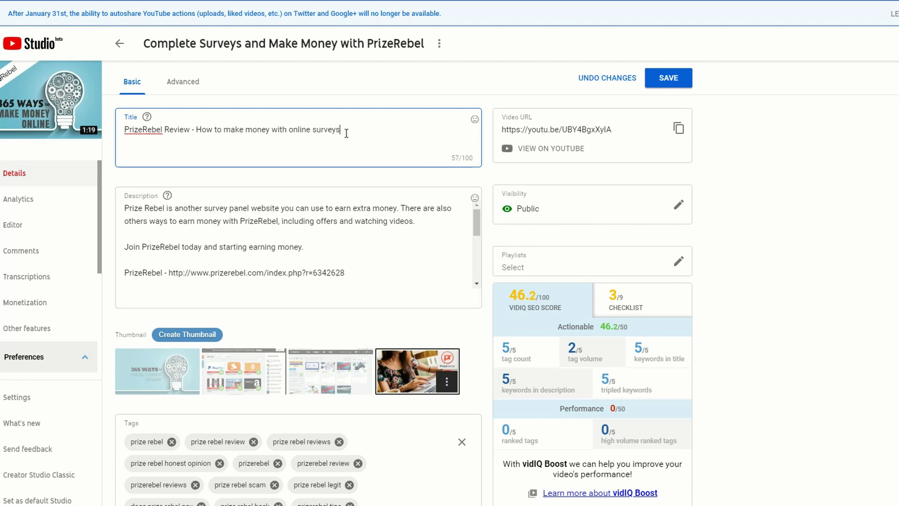
pyautogui.moveTo(346, 131); pyautogui.dragTo(123, 131)
pyautogui.hotkey('ctrl', 'c')
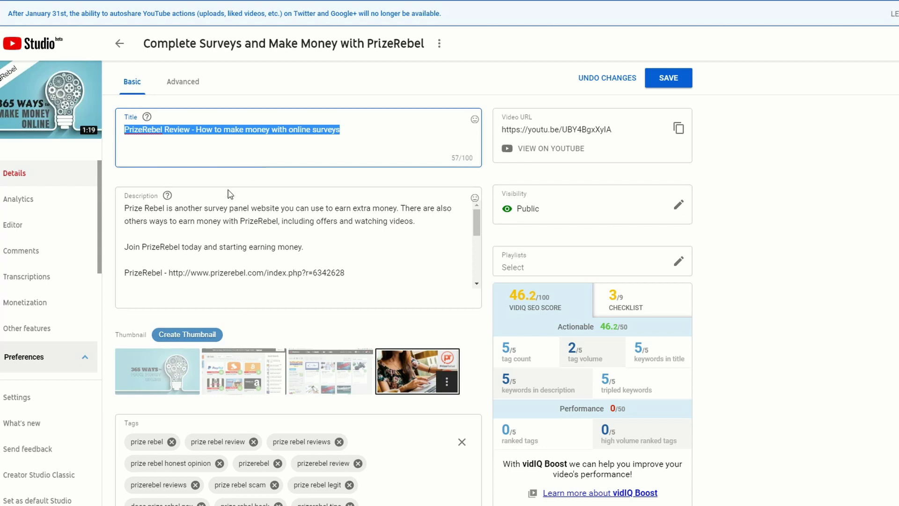
# - Paste the new title at the description's start and remove the dash before the signup link
pyautogui.click(125, 209)
pyautogui.hotkey('ctrl', 'v')
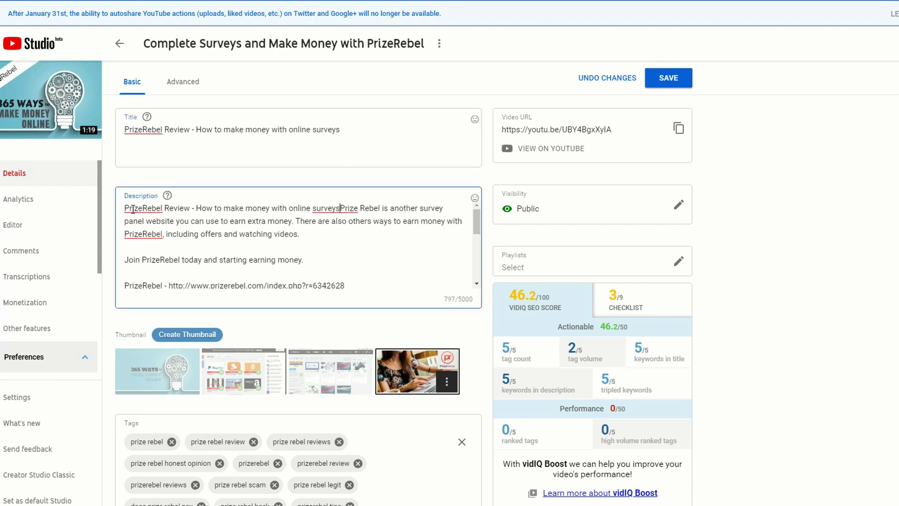
pyautogui.press('Return')
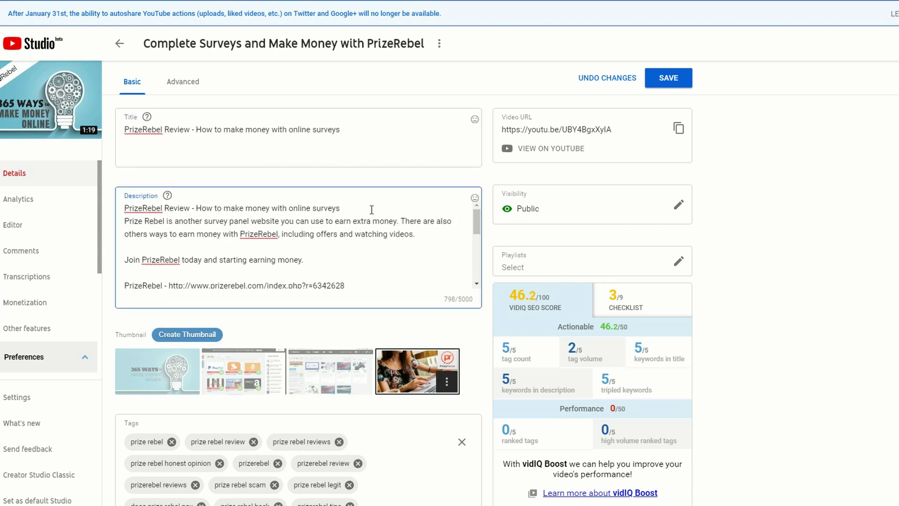
pyautogui.click(356, 207)
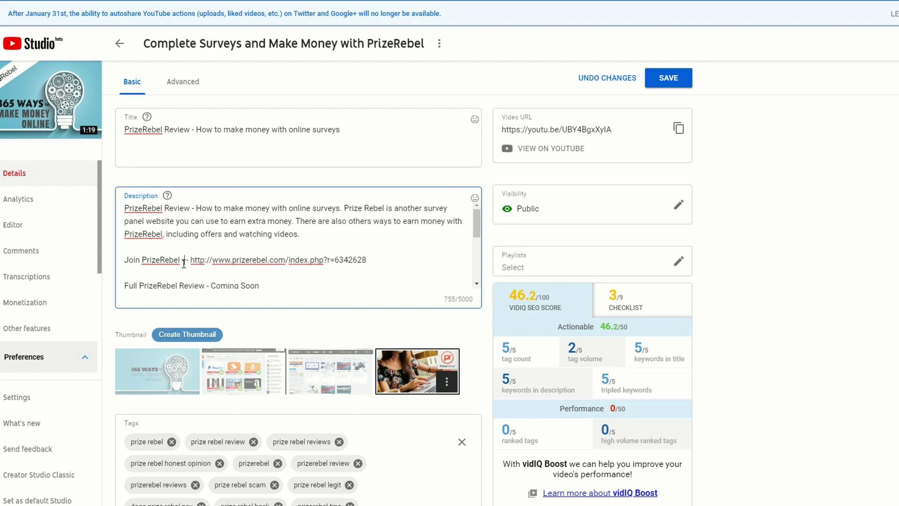
pyautogui.press('Delete')
pyautogui.press('Delete')
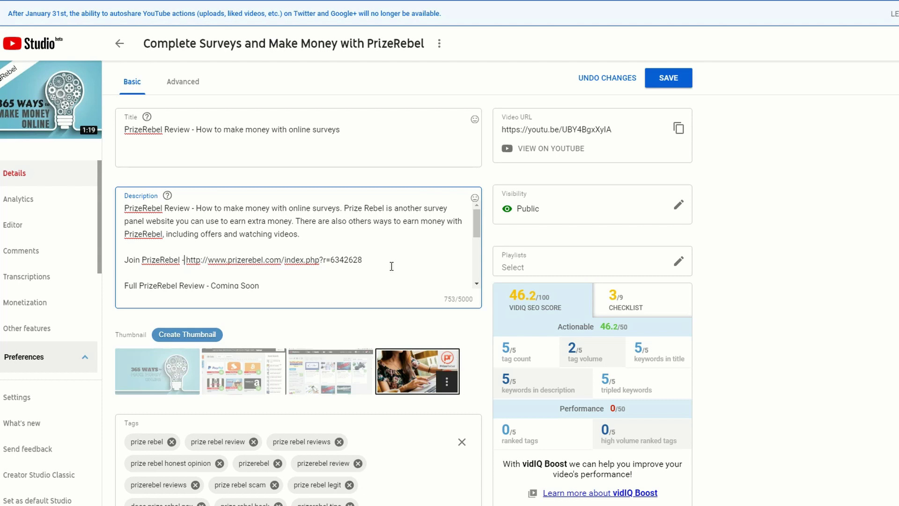
# - Select '- Coming Soon' in the description and move on to the tags box
pyautogui.scroll(-1, 365, 242)
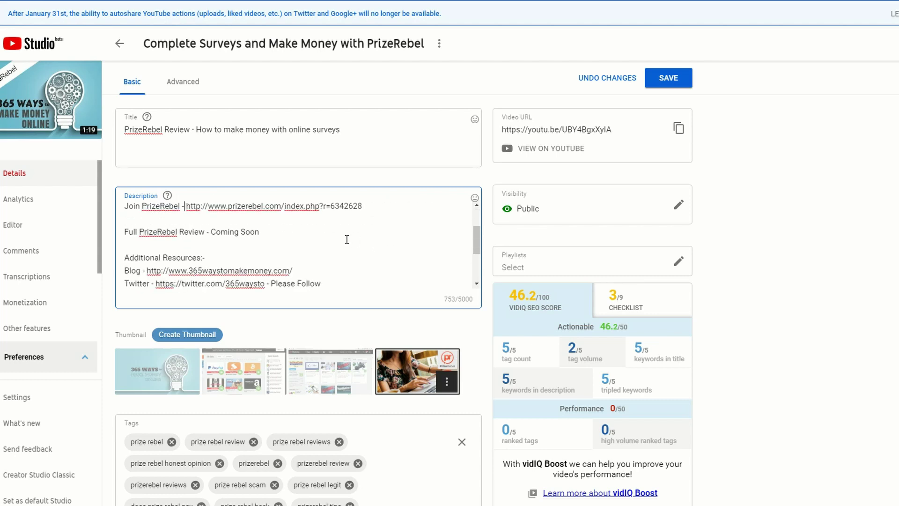
pyautogui.moveTo(259, 232); pyautogui.dragTo(208, 234)
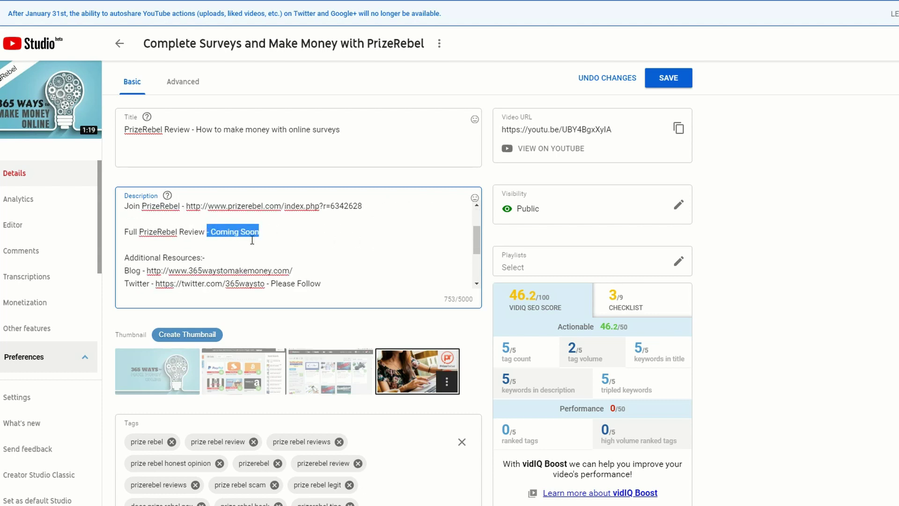
pyautogui.scroll(1, 290, 237)
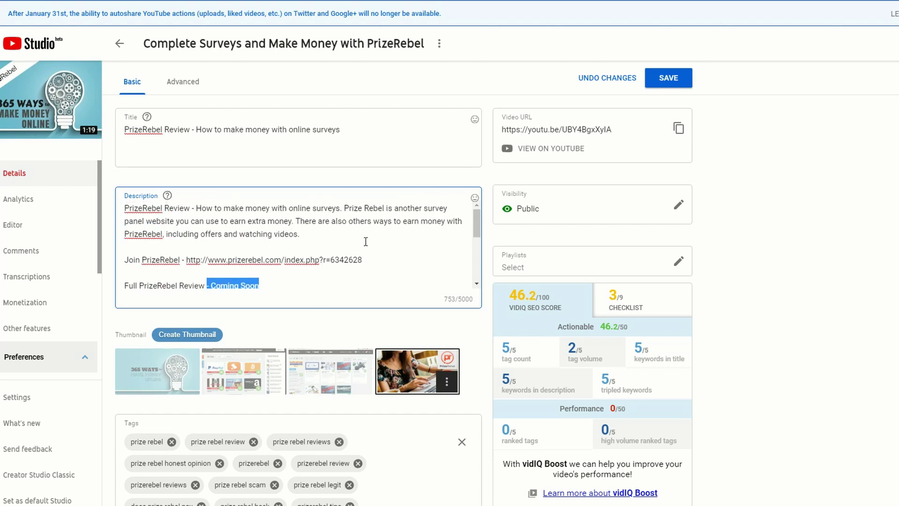
pyautogui.scroll(-1, 365, 241)
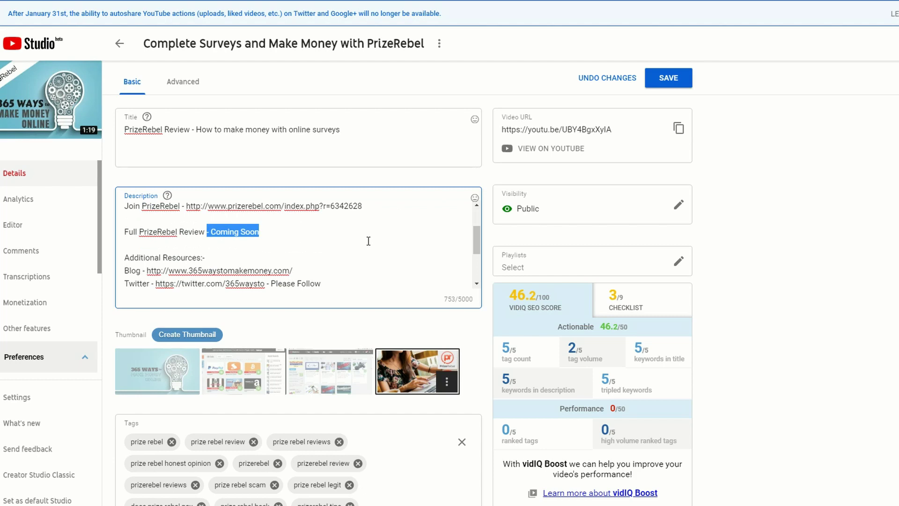
pyautogui.scroll(1, 369, 241)
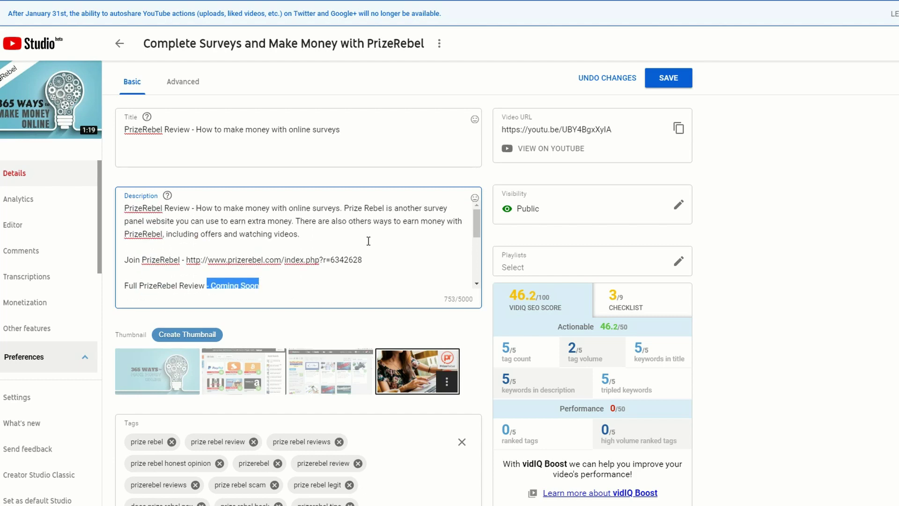
pyautogui.scroll(-1, 368, 241)
pyautogui.scroll(1, 369, 241)
pyautogui.scroll(-3, 361, 422)
pyautogui.click(361, 453)
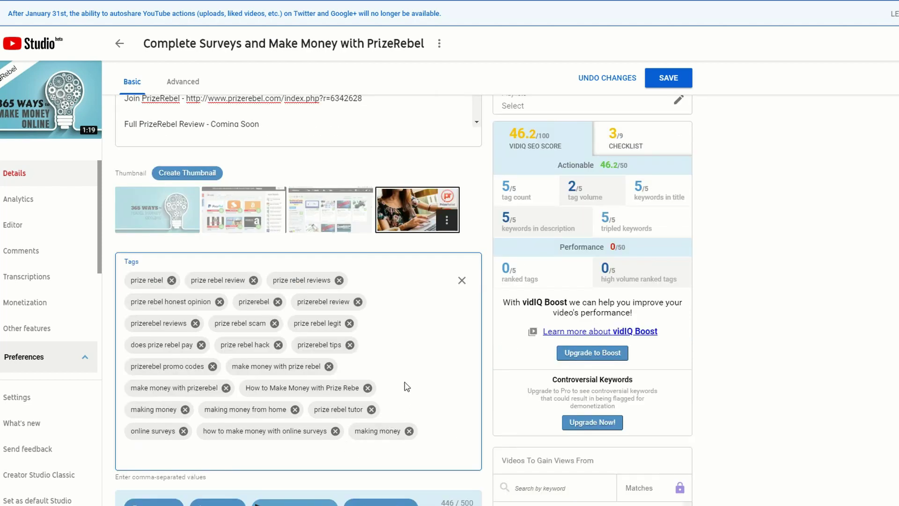
# - Save the PrizeRebel title and description edits, then open the Flexjobs Review video's details
pyautogui.scroll(2, 352, 385)
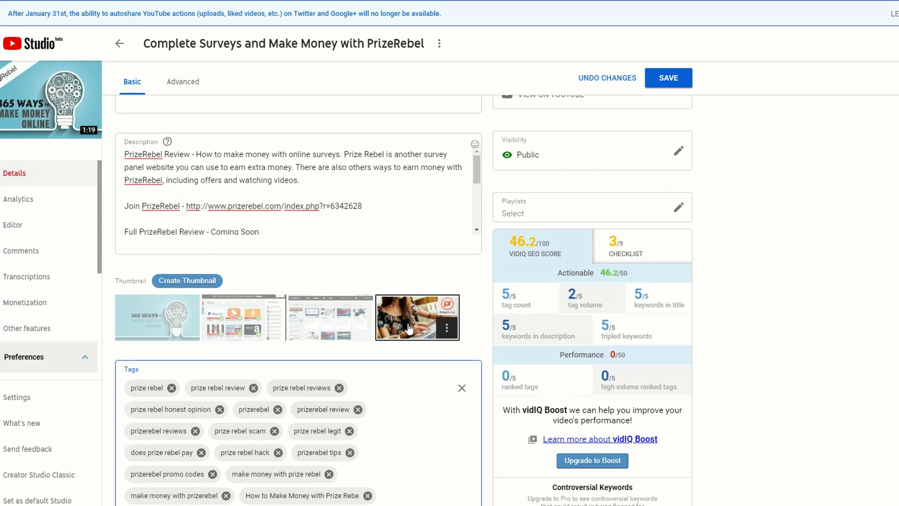
pyautogui.scroll(1, 370, 405)
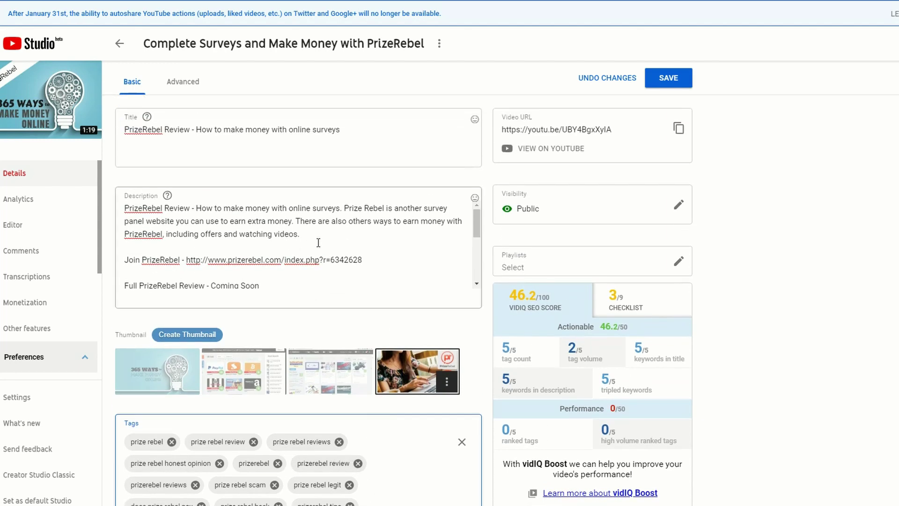
pyautogui.click(236, 139)
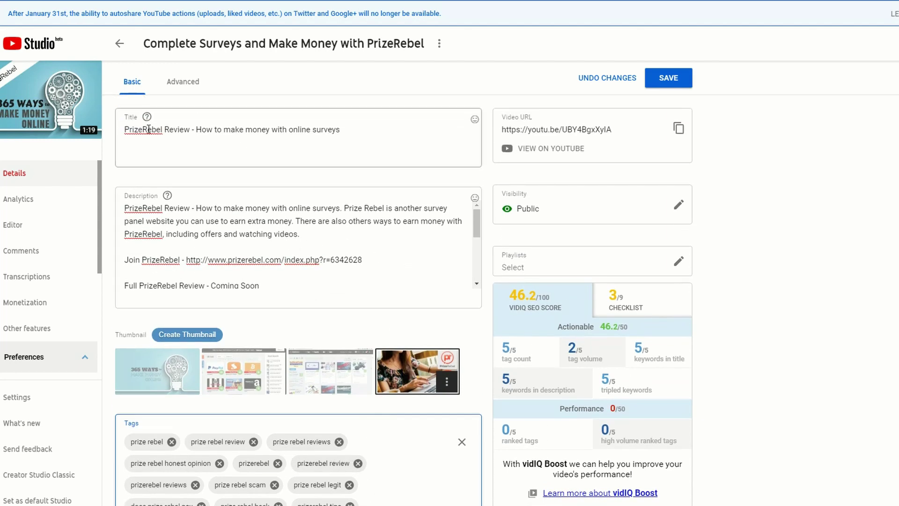
pyautogui.click(19, 199)
pyautogui.click(581, 53)
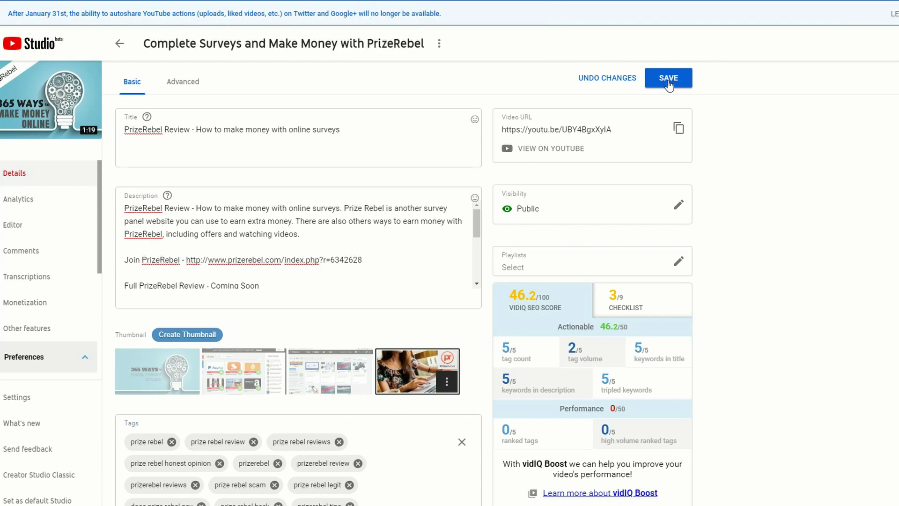
pyautogui.click(670, 79)
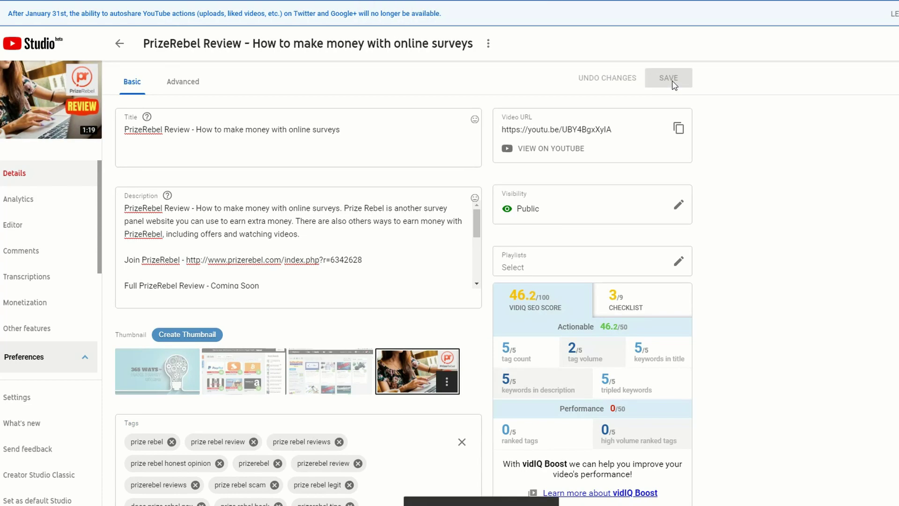
pyautogui.click(22, 200)
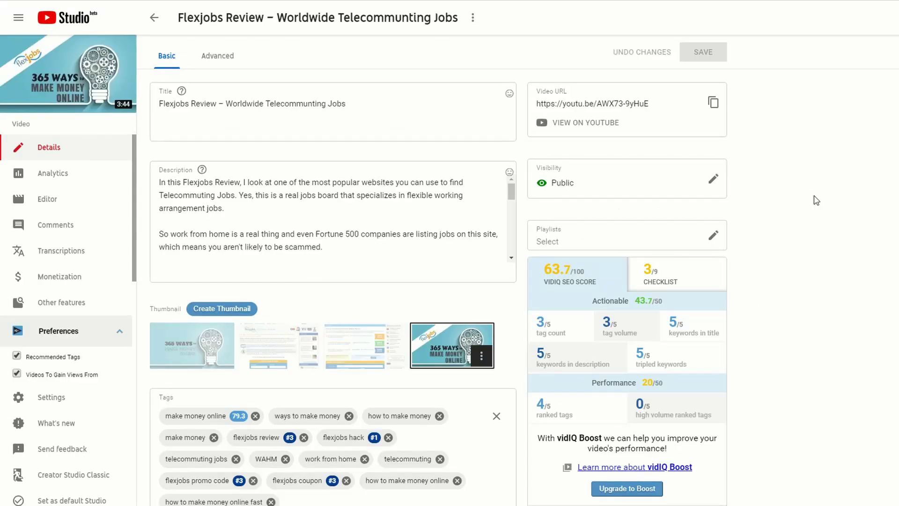
# - Review the Flexjobs video's analytics (4.7K views, $22.11 revenue) and its impressions funnel
pyautogui.click(53, 173)
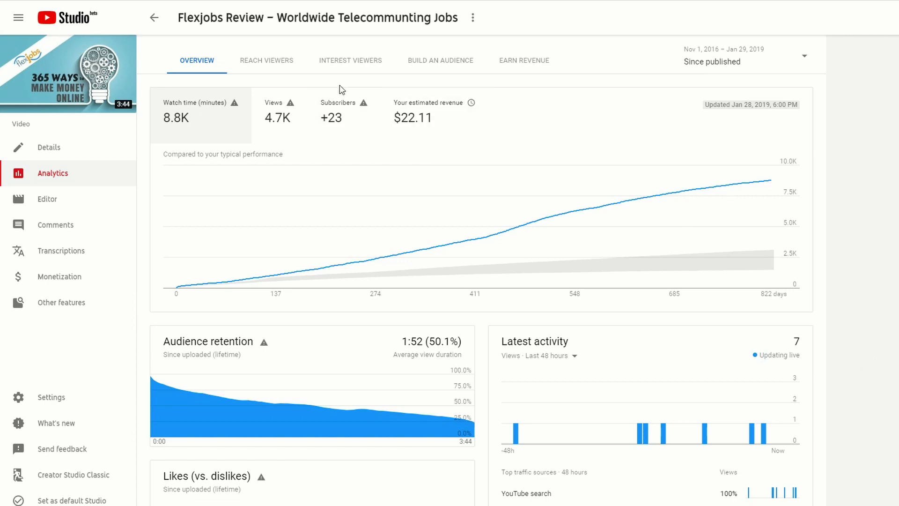
pyautogui.click(278, 68)
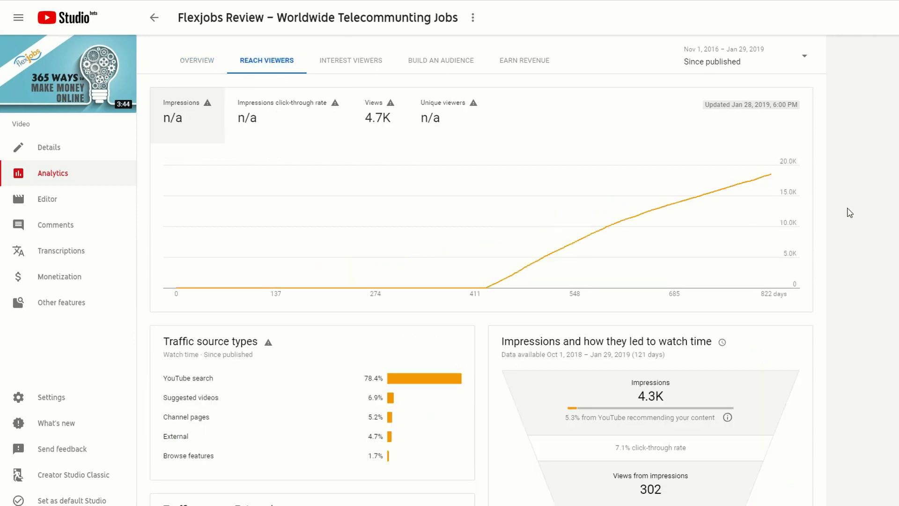
pyautogui.scroll(-3, 850, 213)
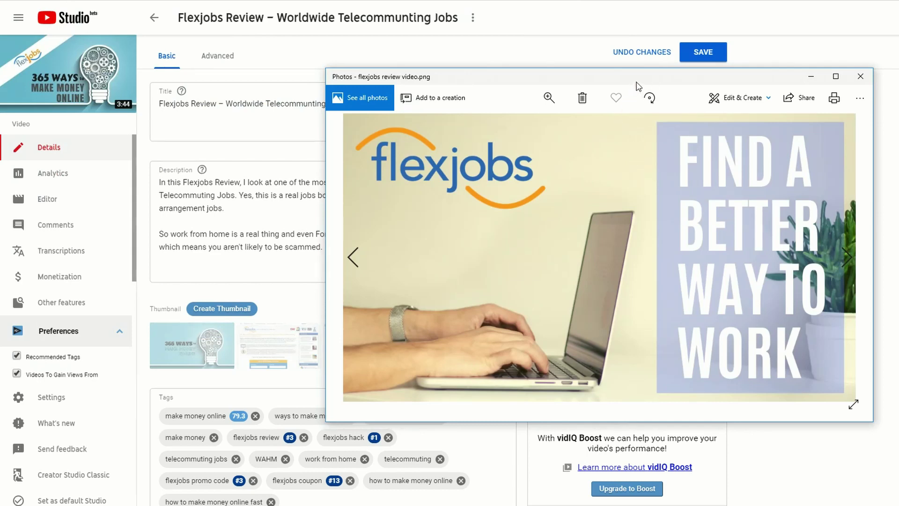
# - Move the flexjobs review image window up and to the left
pyautogui.moveTo(637, 83); pyautogui.dragTo(496, 46)
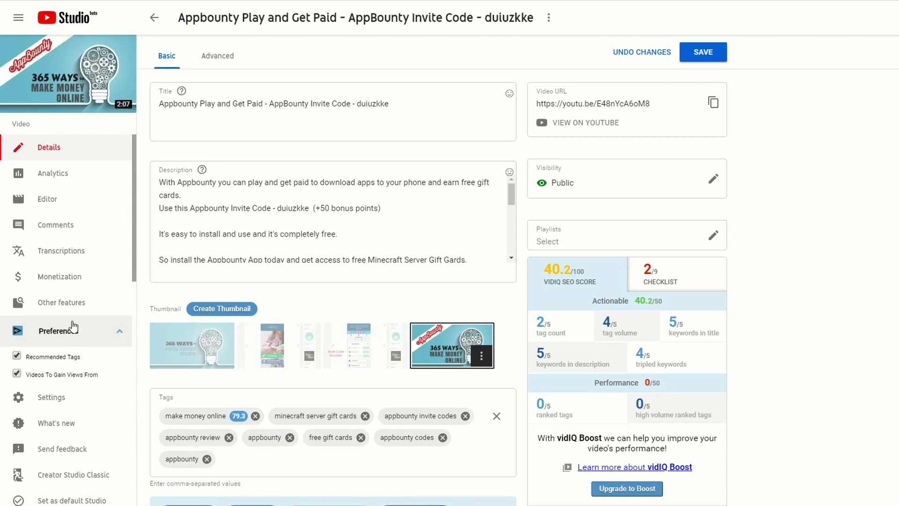
# - Bring up the Appbounty Review.png preview in Photos and nudge its window slightly
pyautogui.hotkey('alt', 'Tab')
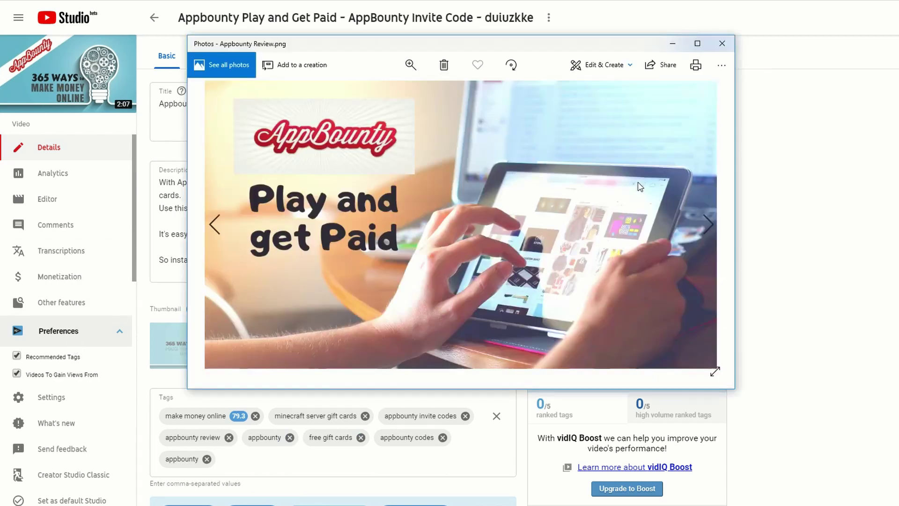
pyautogui.moveTo(512, 50); pyautogui.dragTo(526, 62)
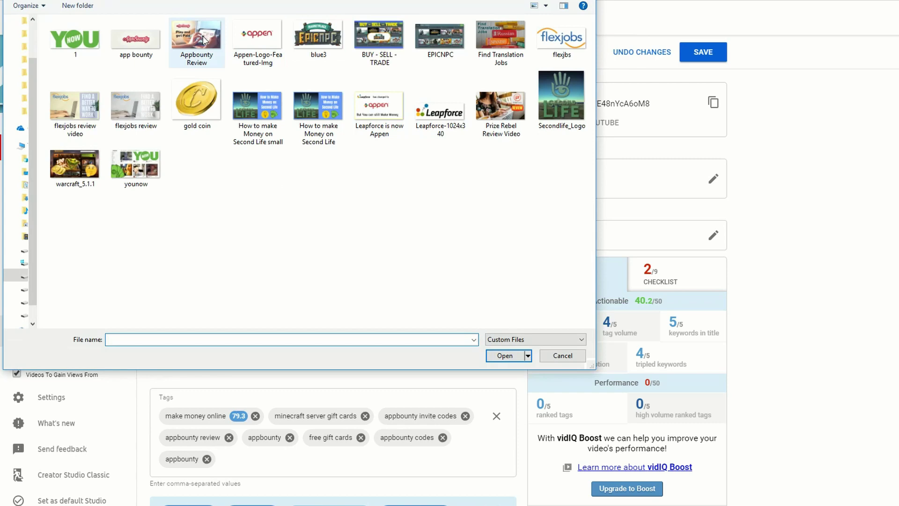
# - Upload and save Appbounty Review as the Appbounty video's custom thumbnail, then view its analytics
pyautogui.click(203, 41)
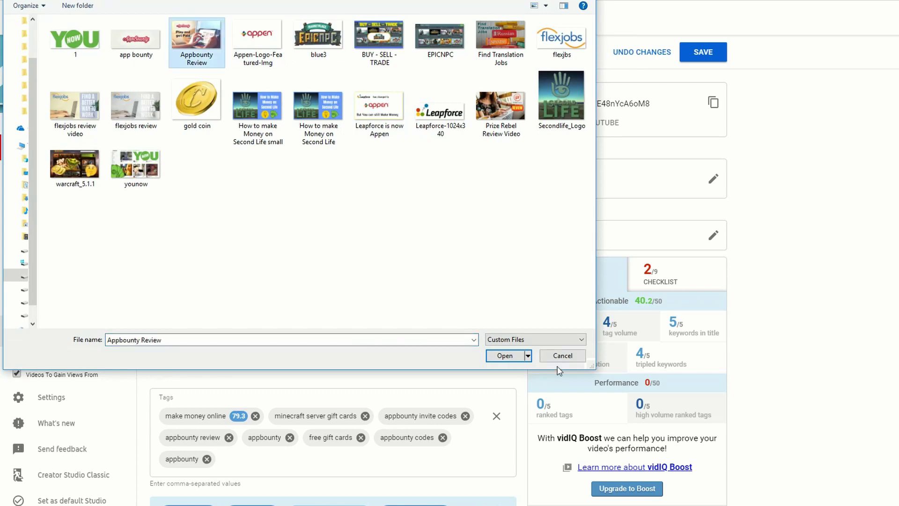
pyautogui.click(505, 356)
pyautogui.click(713, 53)
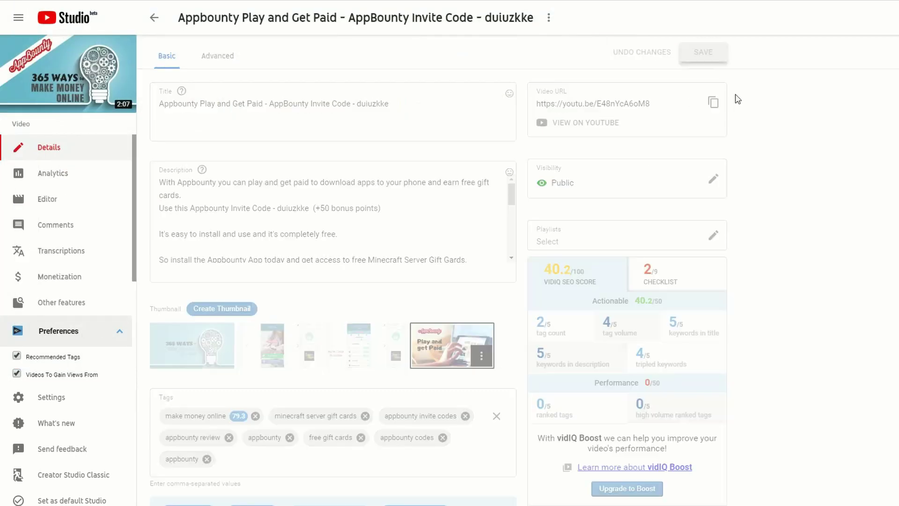
pyautogui.click(52, 174)
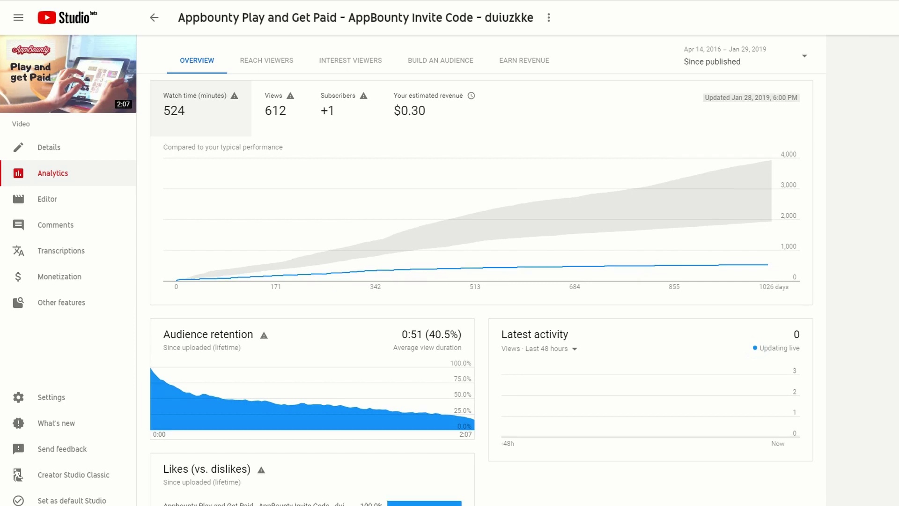
# - View the Appbounty video's traffic sources and impressions funnel, checking its 1.6% click-through rate
pyautogui.click(265, 59)
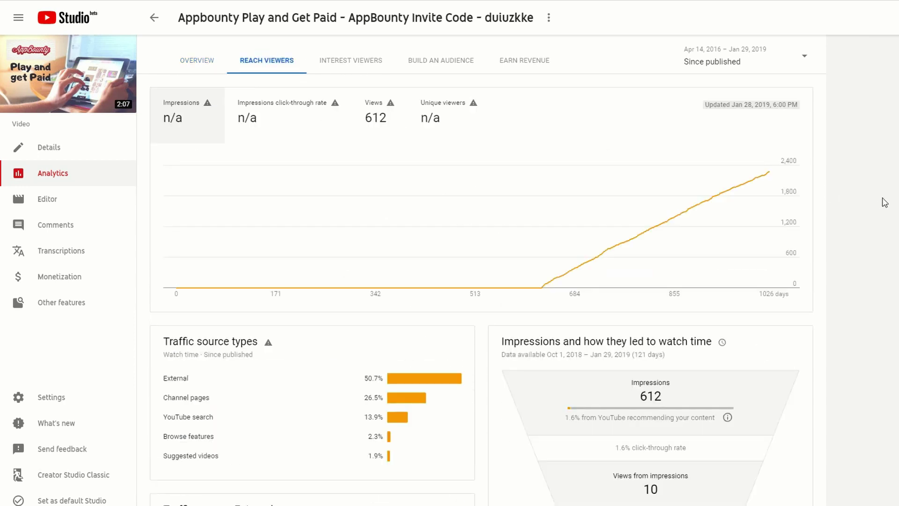
pyautogui.scroll(-1, 884, 201)
pyautogui.scroll(-2, 885, 202)
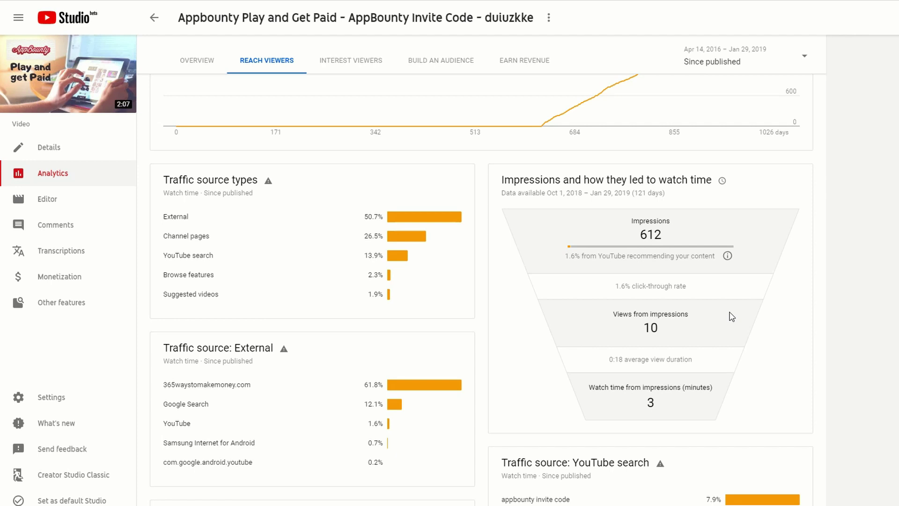
pyautogui.moveTo(639, 295)
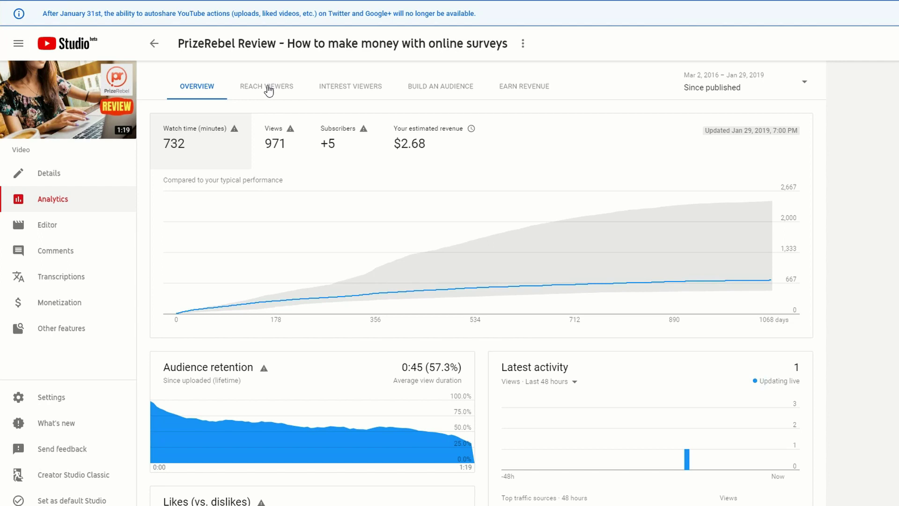
# - Check the PrizeRebel video's reach tab, scrolling through its impressions and traffic sources
pyautogui.click(269, 88)
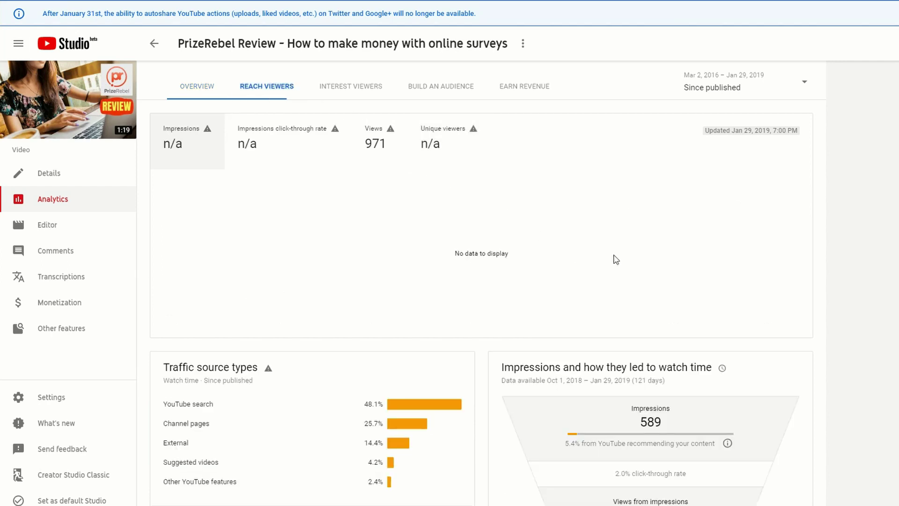
pyautogui.scroll(-3, 895, 248)
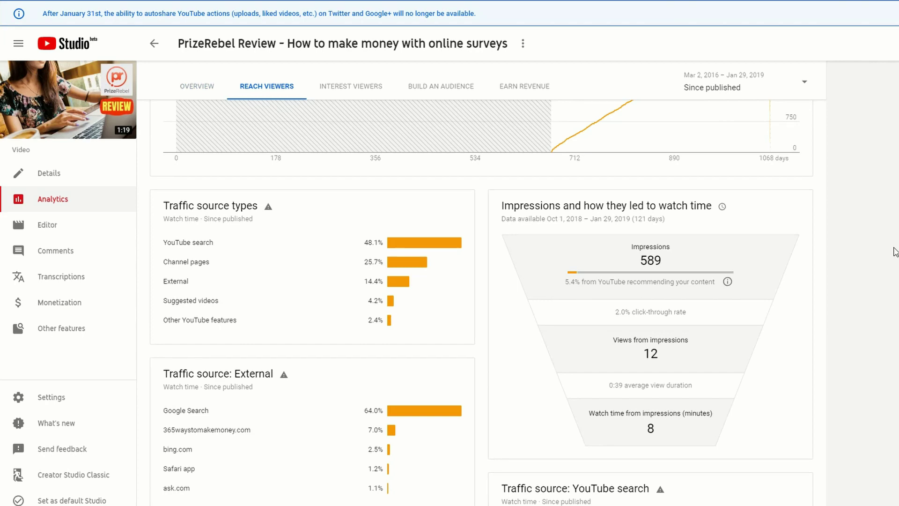
pyautogui.scroll(-1, 894, 252)
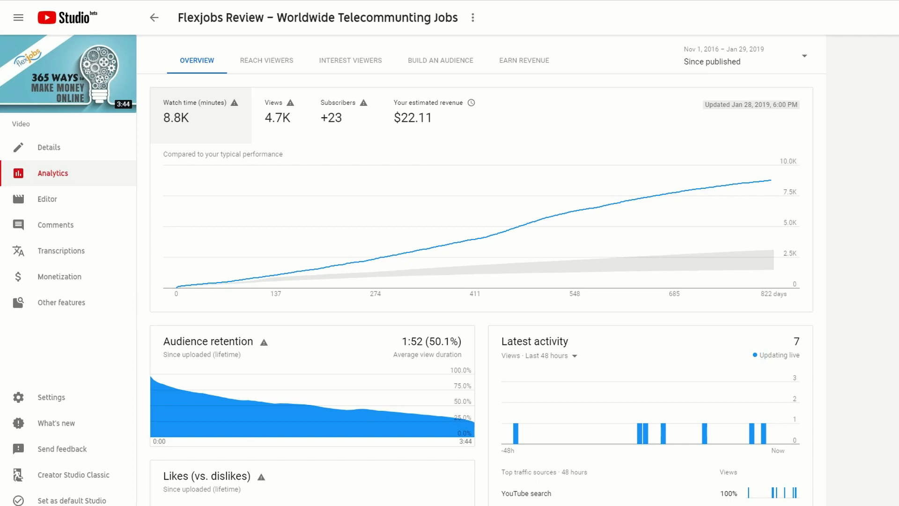
# - Open the Flexjobs video's reach report, limit it to the last 7 days, and review the chart
pyautogui.click(279, 69)
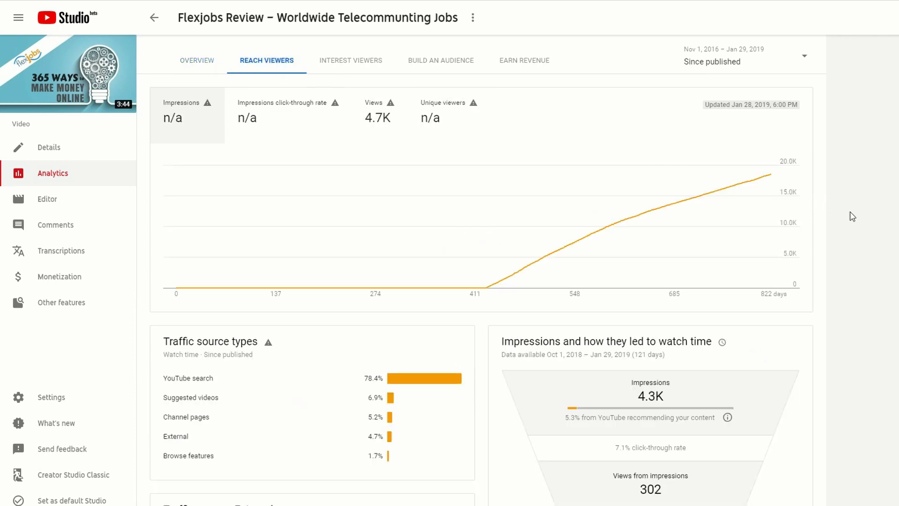
pyautogui.scroll(-3, 850, 216)
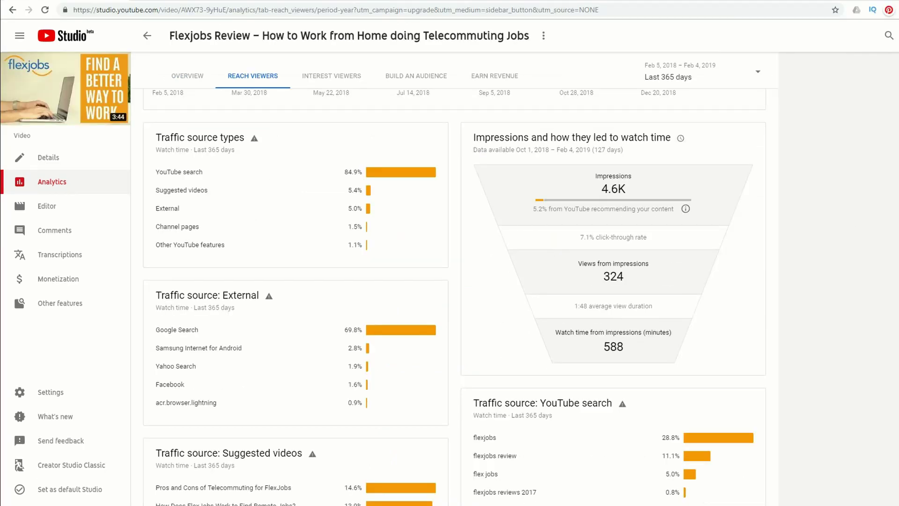
pyautogui.click(757, 72)
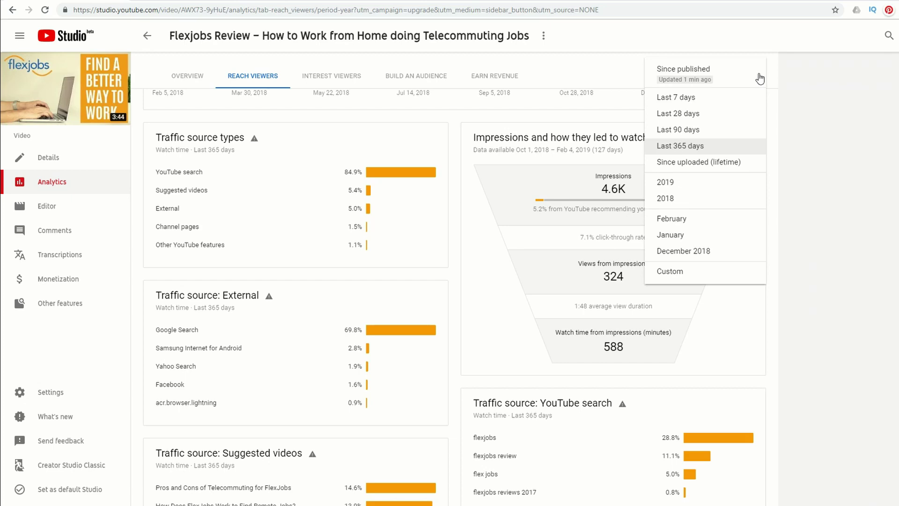
pyautogui.click(687, 97)
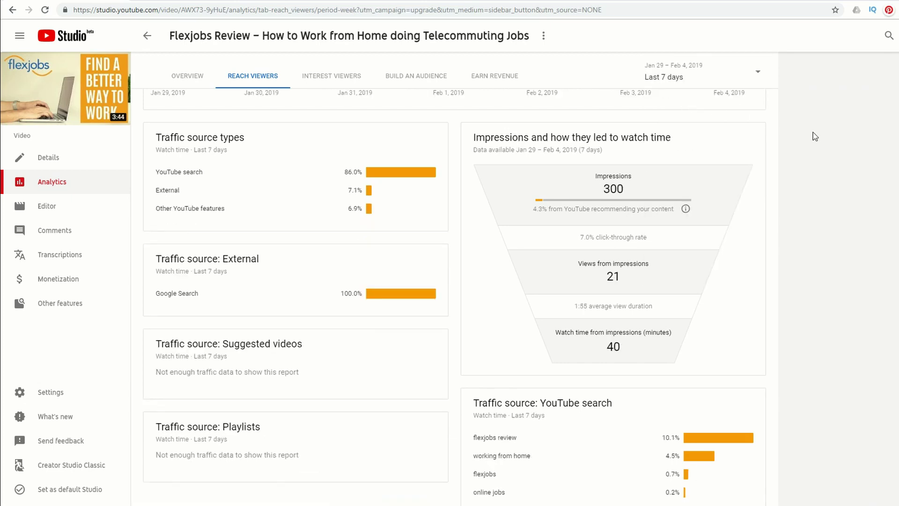
pyautogui.scroll(3, 824, 178)
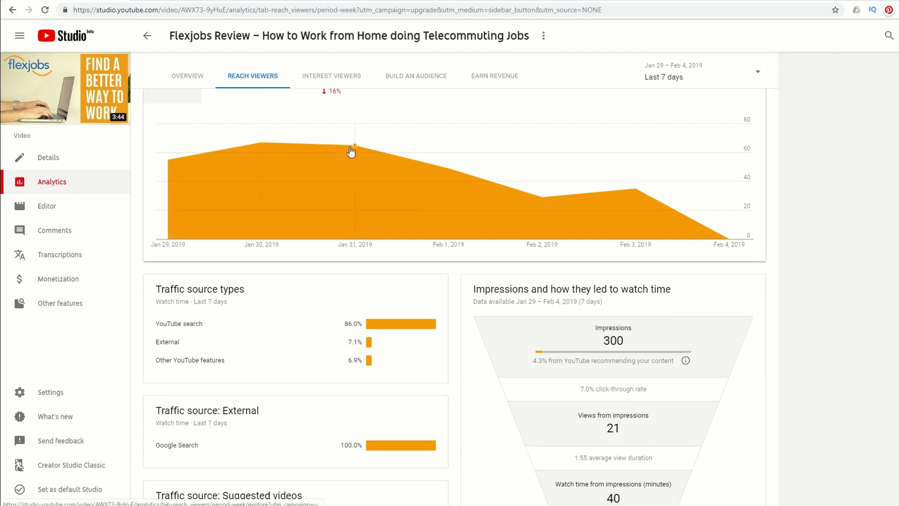
pyautogui.moveTo(361, 153)
pyautogui.scroll(-3, 839, 225)
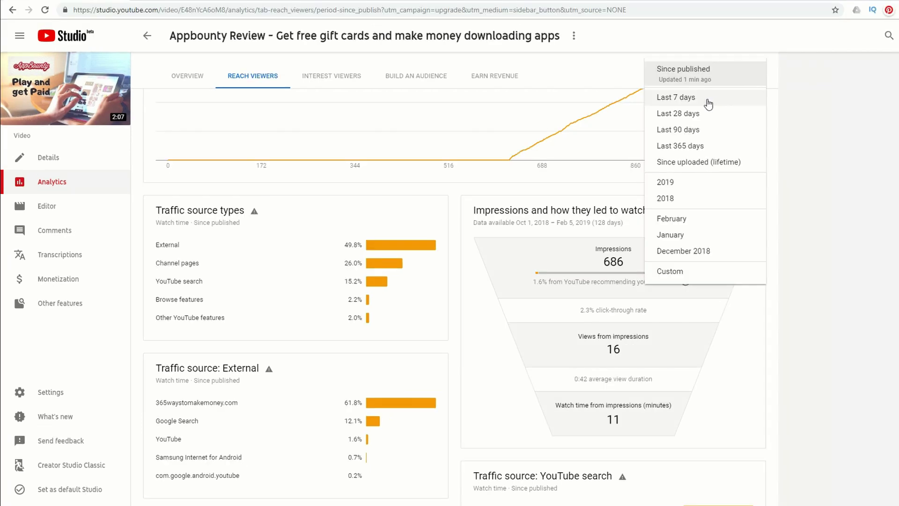
# - Limit the Appbounty reach report to the last 7 days: 71 impressions, 8.5% click-through
pyautogui.click(708, 100)
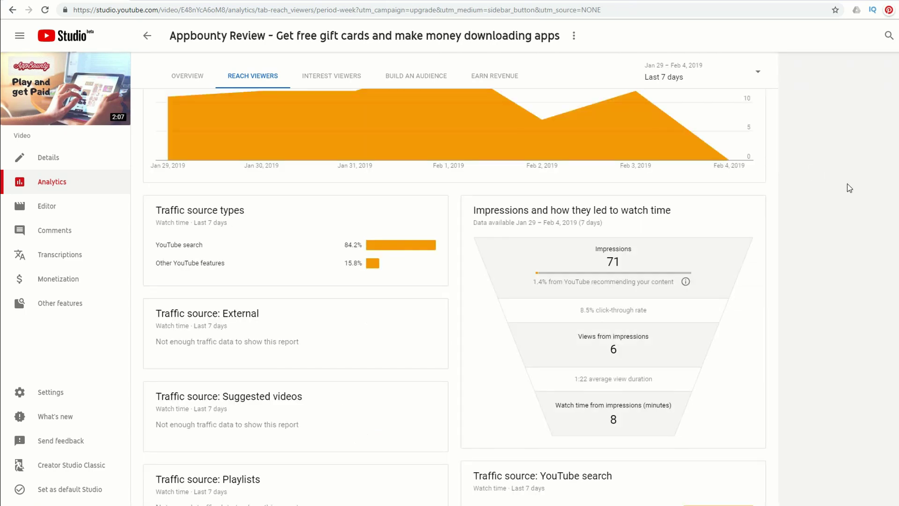
pyautogui.scroll(1, 868, 205)
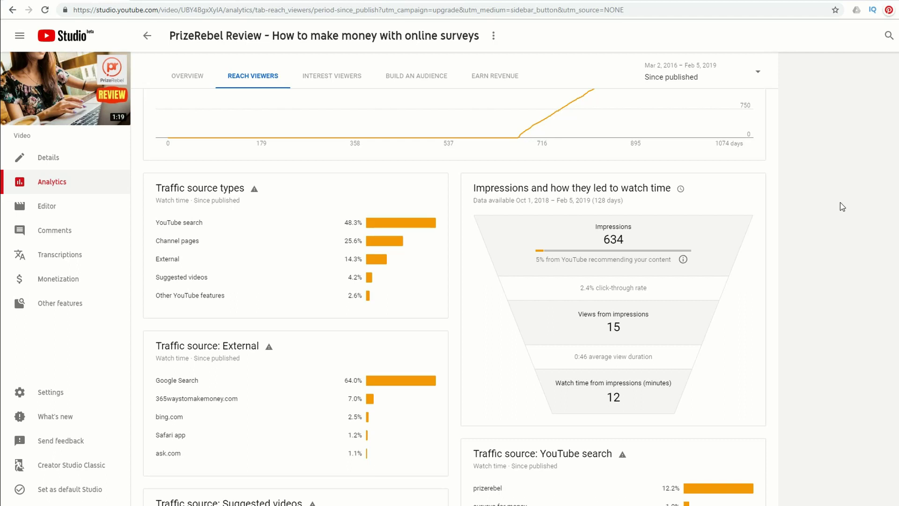
# - Set the PrizeRebel reach report to the last 7 days: 42 impressions, 7.1% click-through
pyautogui.click(759, 75)
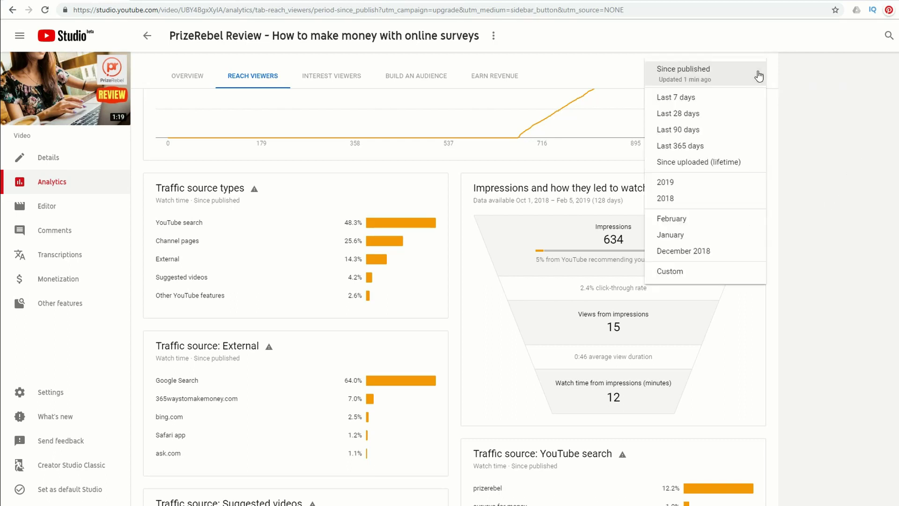
pyautogui.click(686, 96)
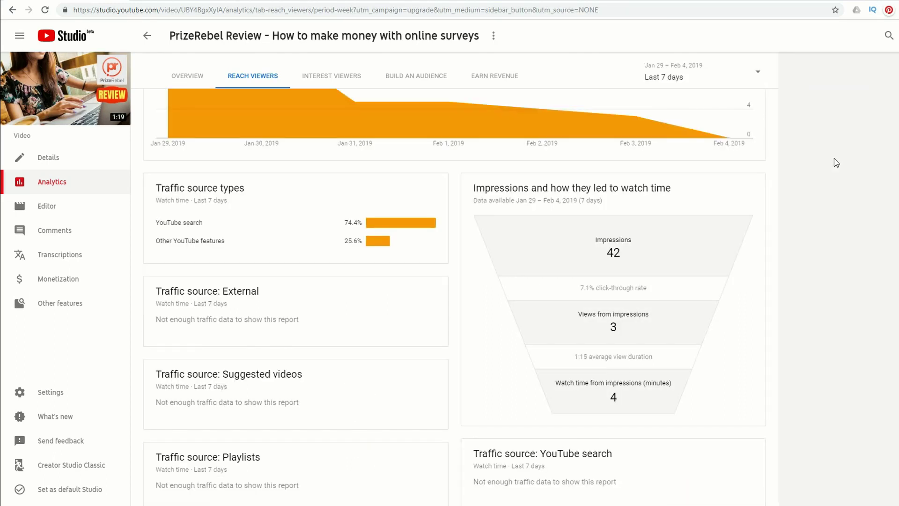
pyautogui.scroll(2, 841, 167)
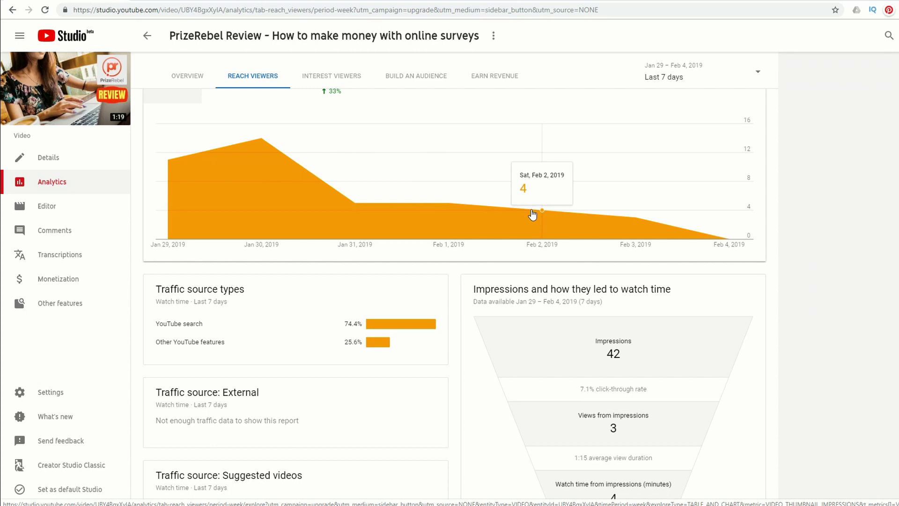
pyautogui.scroll(-3, 867, 255)
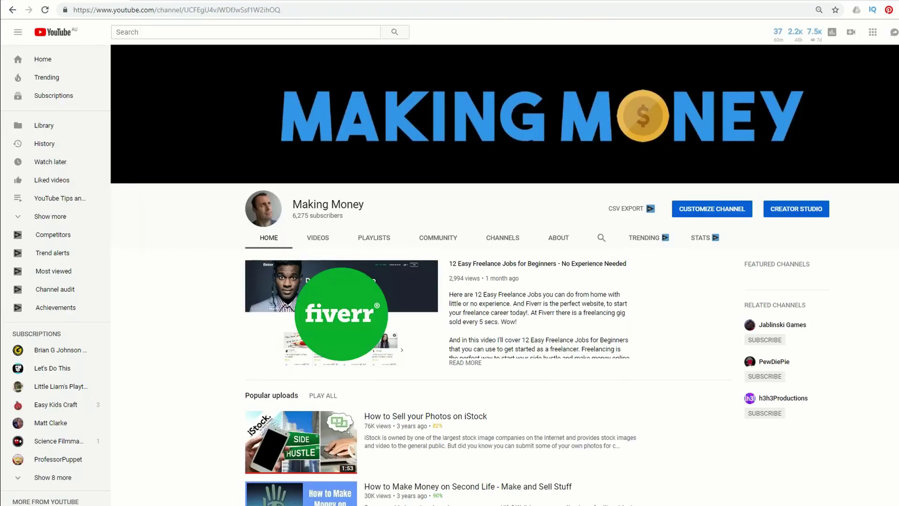
# - Start customizing the channel homepage and edit the featured video for returning subscribers
pyautogui.click(745, 210)
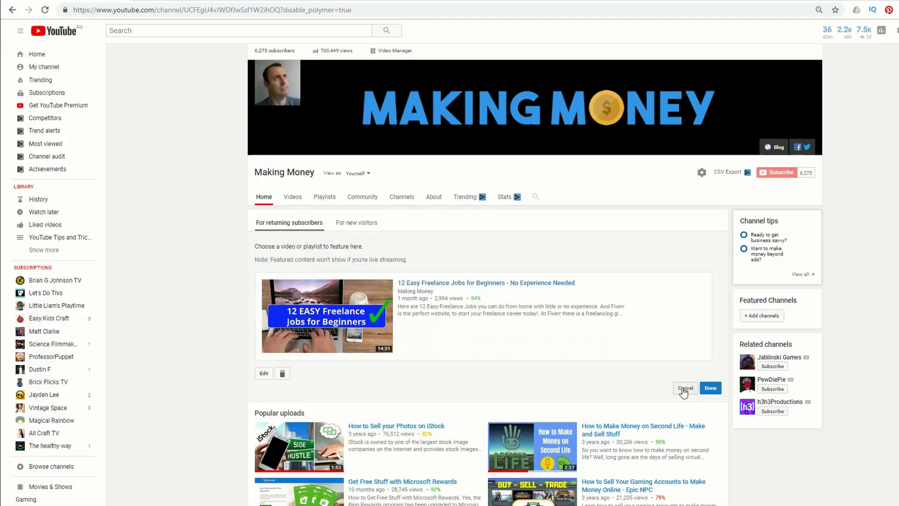
pyautogui.click(684, 388)
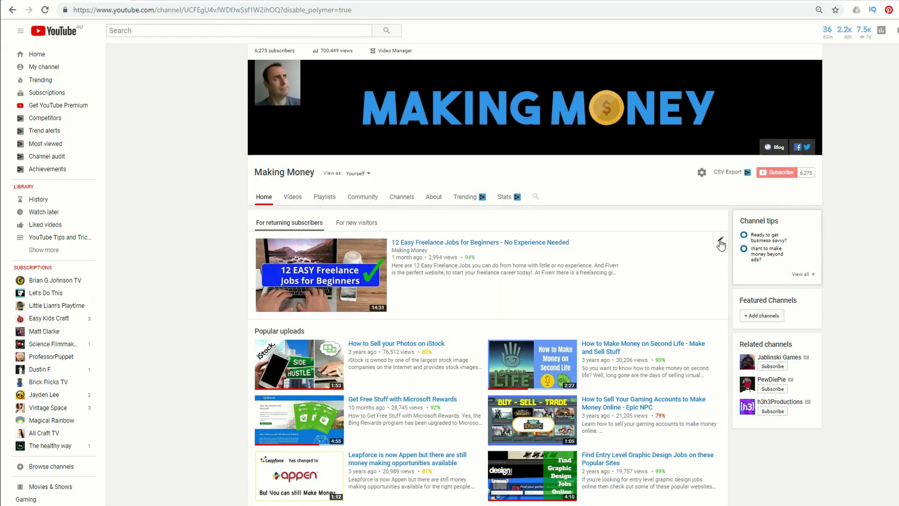
pyautogui.click(722, 242)
# - Paste the Flexjobs video link as the returning-subscriber featured video and save it
pyautogui.click(264, 374)
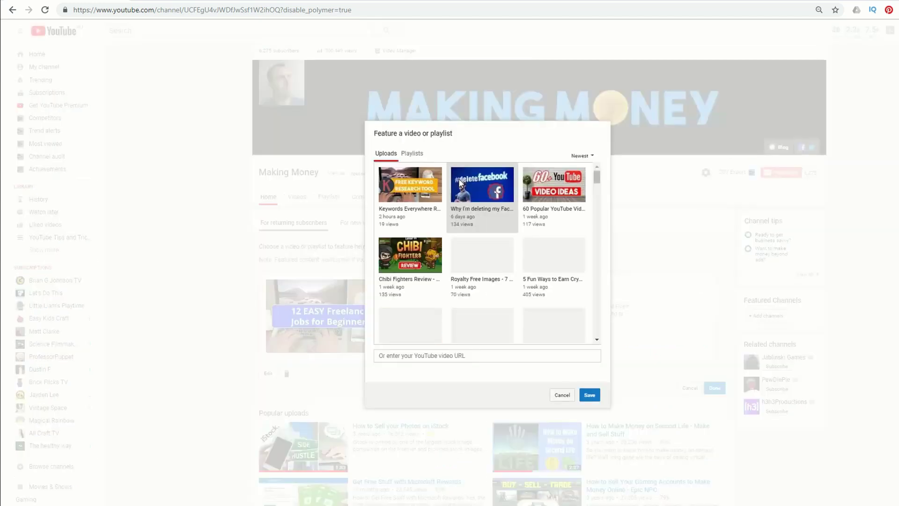
pyautogui.click(451, 356)
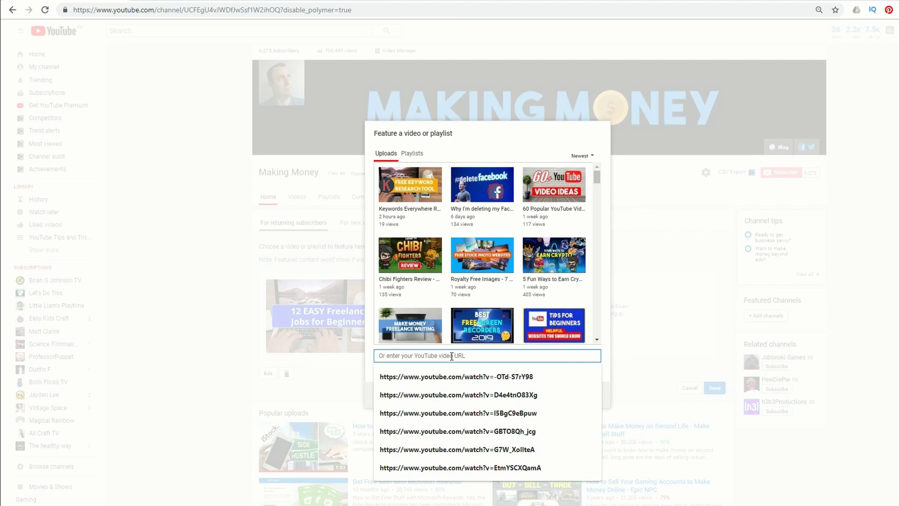
pyautogui.write('flexjobs')
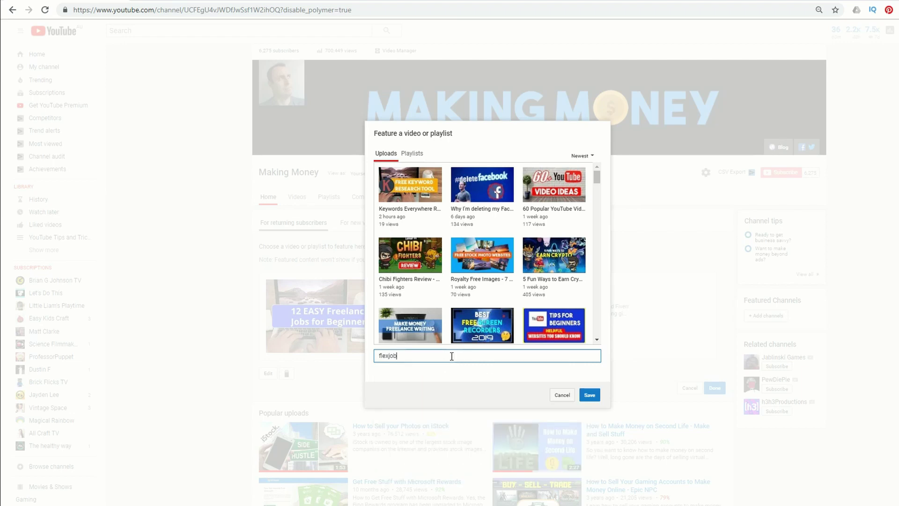
pyautogui.press('Return')
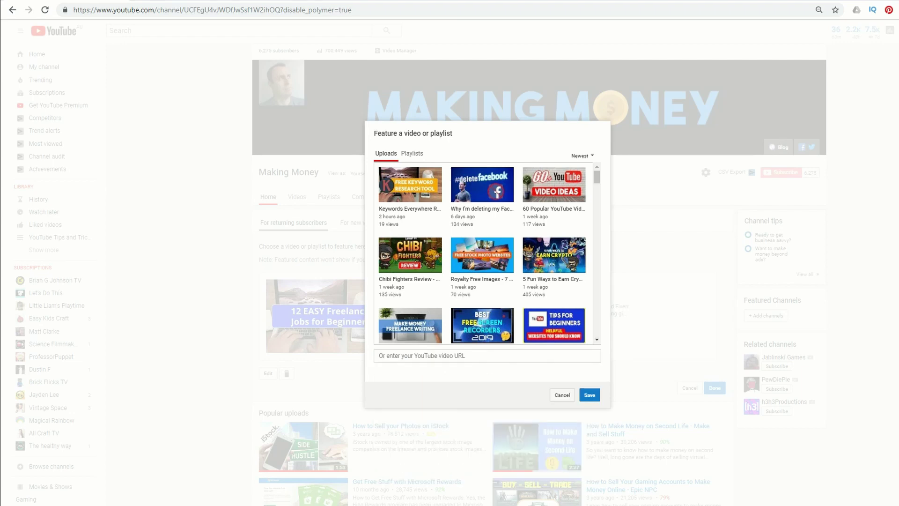
pyautogui.click(404, 354)
pyautogui.write('https://youtu.be/AWX73-9yHuE')
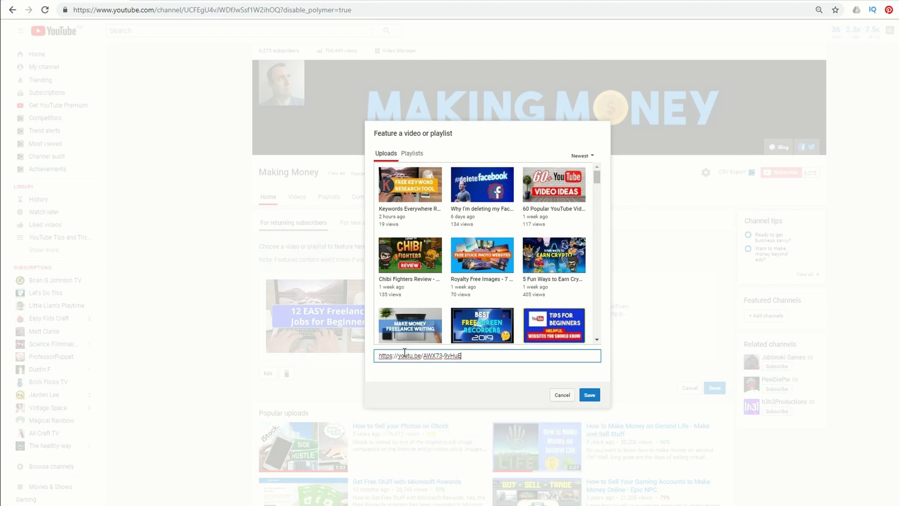
pyautogui.click(591, 395)
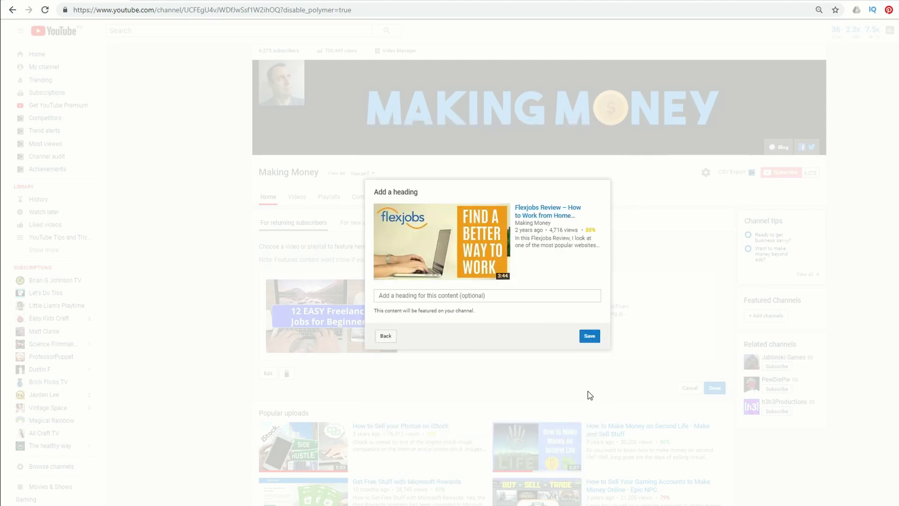
pyautogui.click(591, 336)
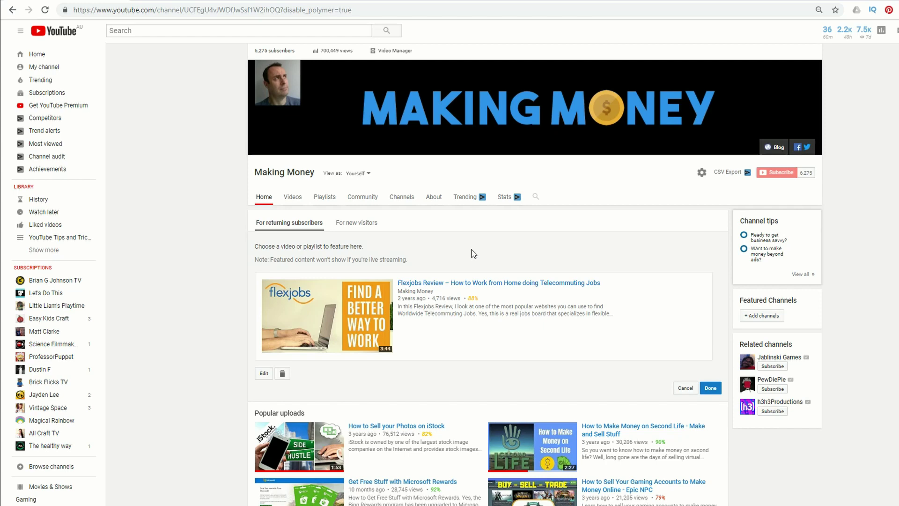
pyautogui.click(351, 223)
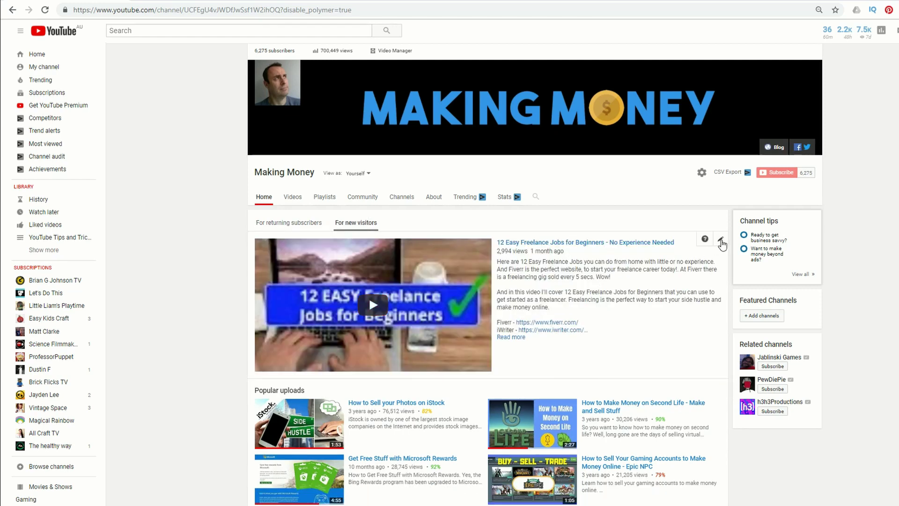
# - Replace the channel trailer with the Flexjobs work-from-home video and save
pyautogui.click(721, 241)
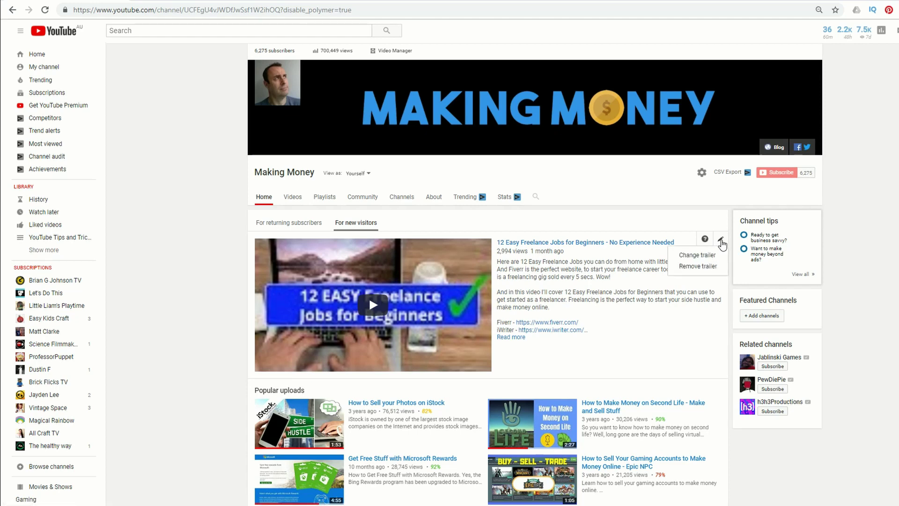
pyautogui.click(697, 254)
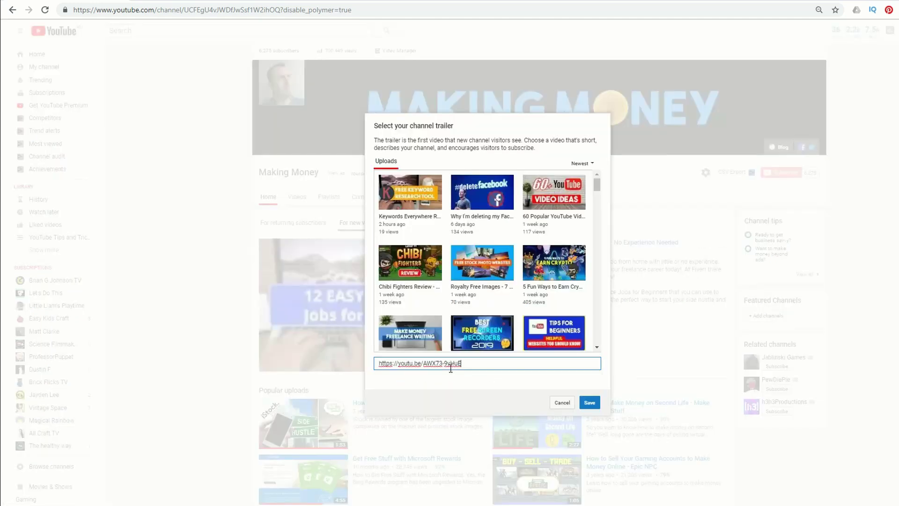
pyautogui.click(590, 403)
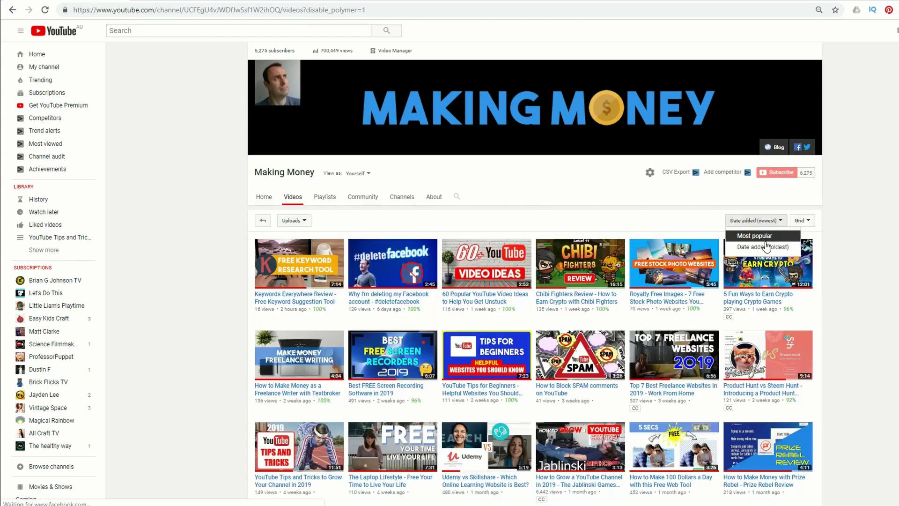
# - Sort the Videos tab uploads by Date added (oldest)
pyautogui.click(770, 246)
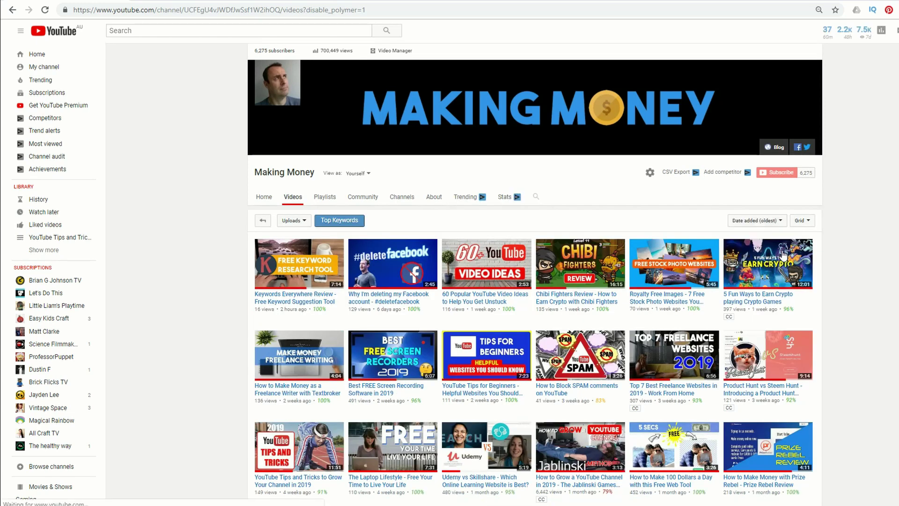